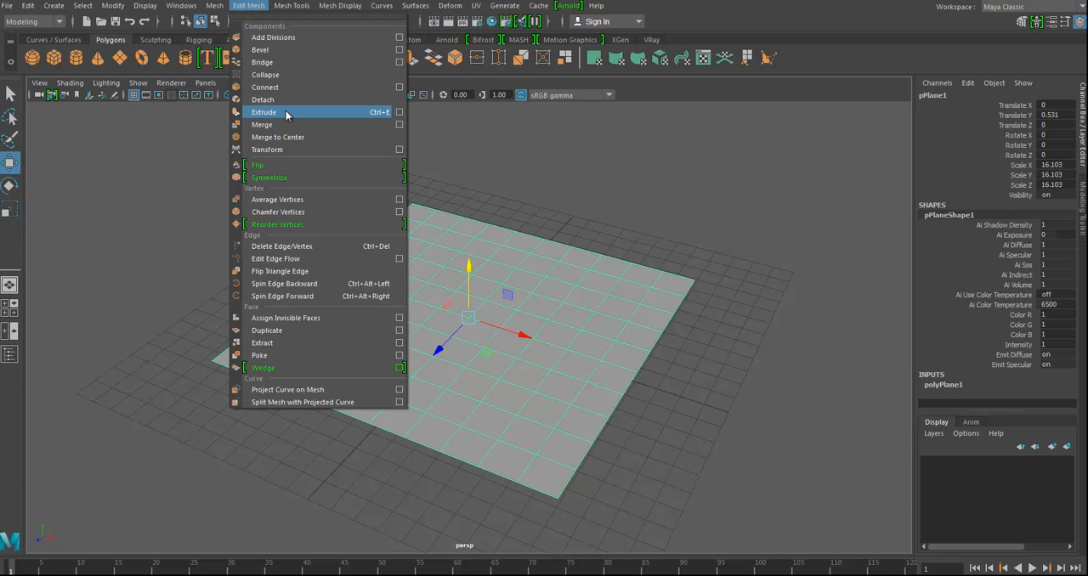
- Extrude all faces of the plane upward by about 1.9 units to form a thick slab
left_click(356, 111)
left_click_drag(546, 369, 559, 328, "alt")
right_click_drag(559, 329, 521, 314, "alt")
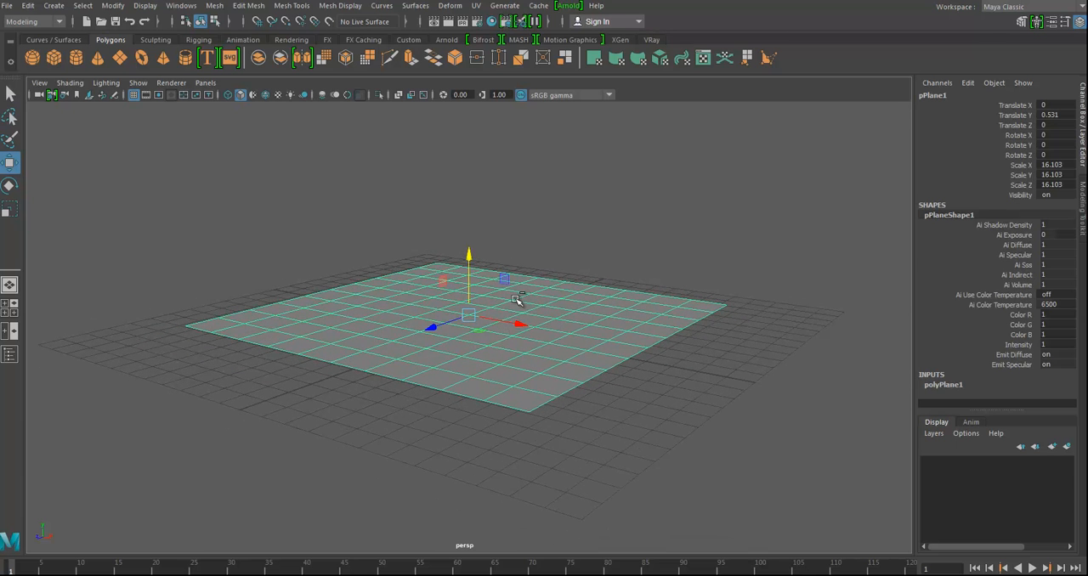
key("ctrl+e")
left_click_drag(219, 287, 213, 245)
left_click_drag(495, 301, 510, 327, "alt")
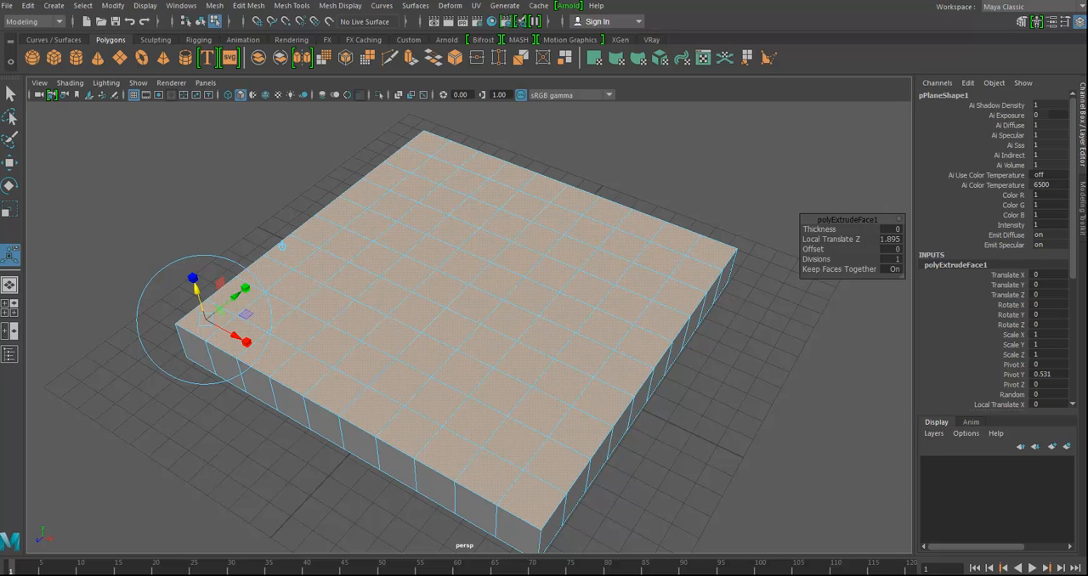
left_click_drag(454, 361, 437, 338, "alt")
left_click_drag(397, 299, 411, 308, "alt")
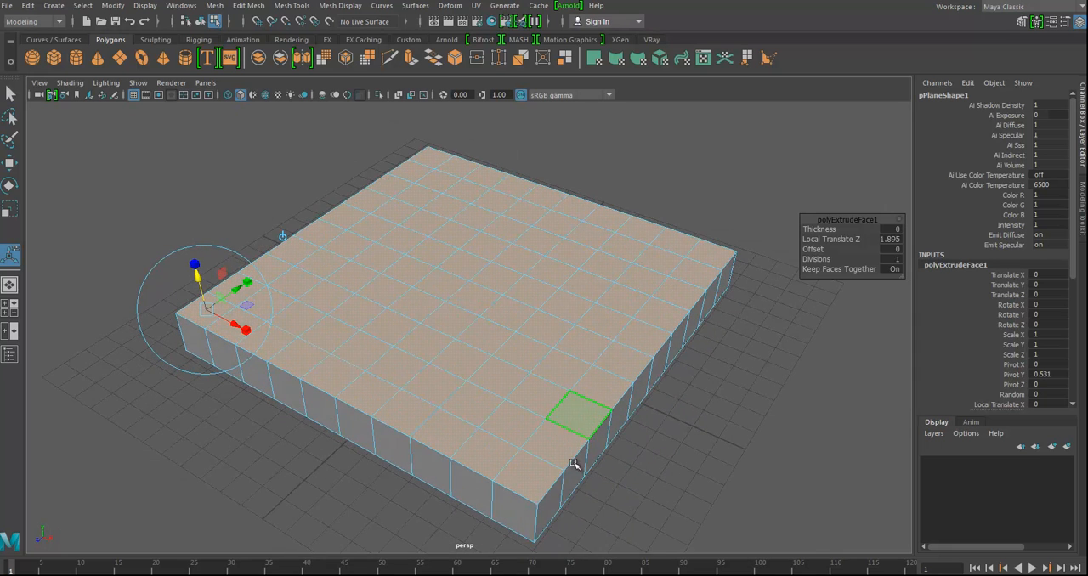
- Extrude one end face on each of the slab's four sides outward by about 3.1 units to form corner arms
left_click(552, 507)
left_click_drag(668, 467, 621, 451, "alt")
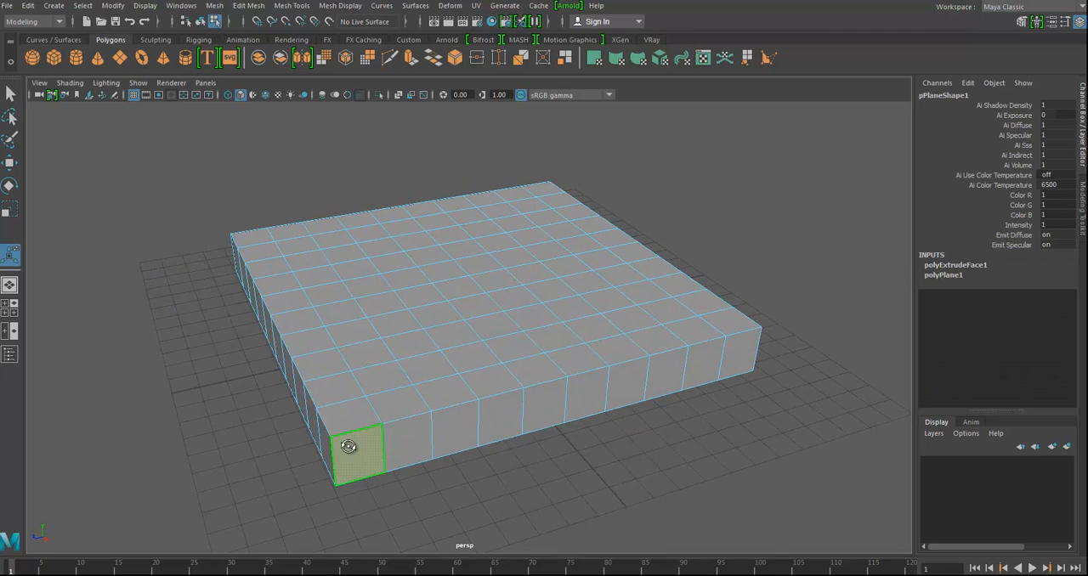
left_click_drag(349, 446, 479, 451, "alt")
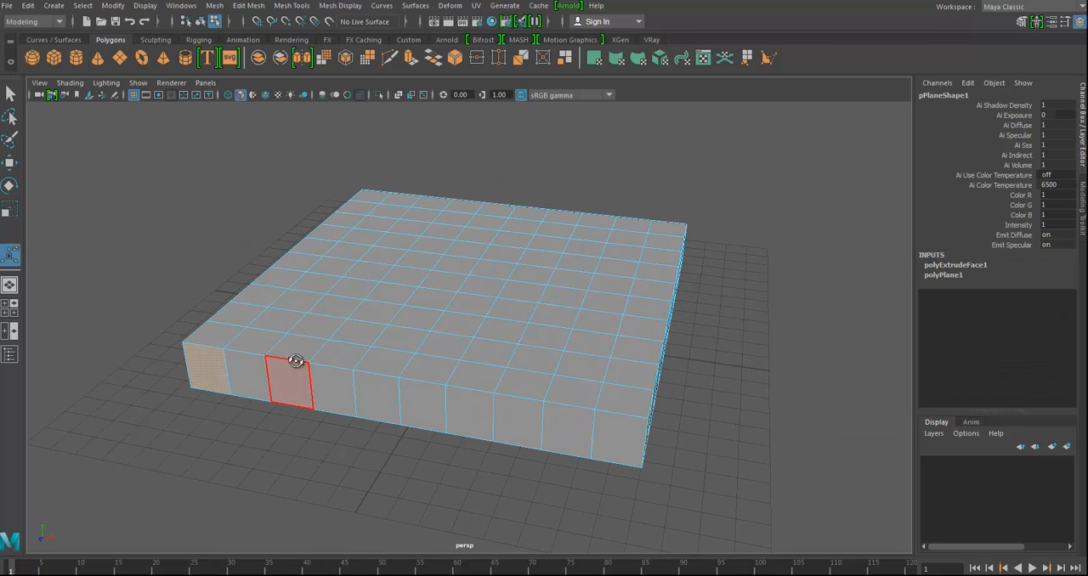
left_click_drag(295, 361, 425, 364, "alt")
left_click_drag(338, 429, 482, 317, "alt")
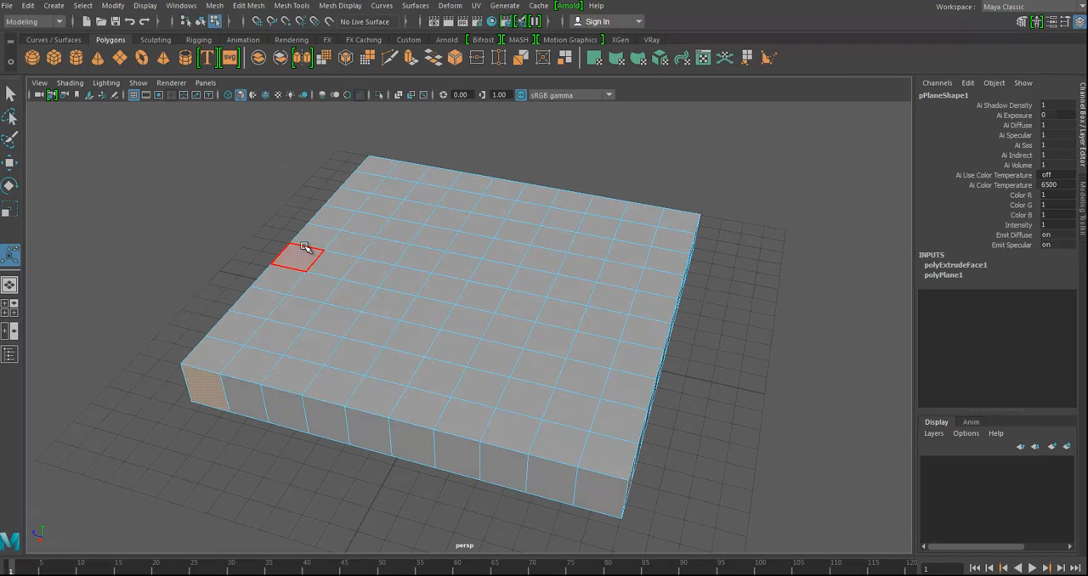
key("ctrl+e")
left_click_drag(366, 207, 183, 195, "alt")
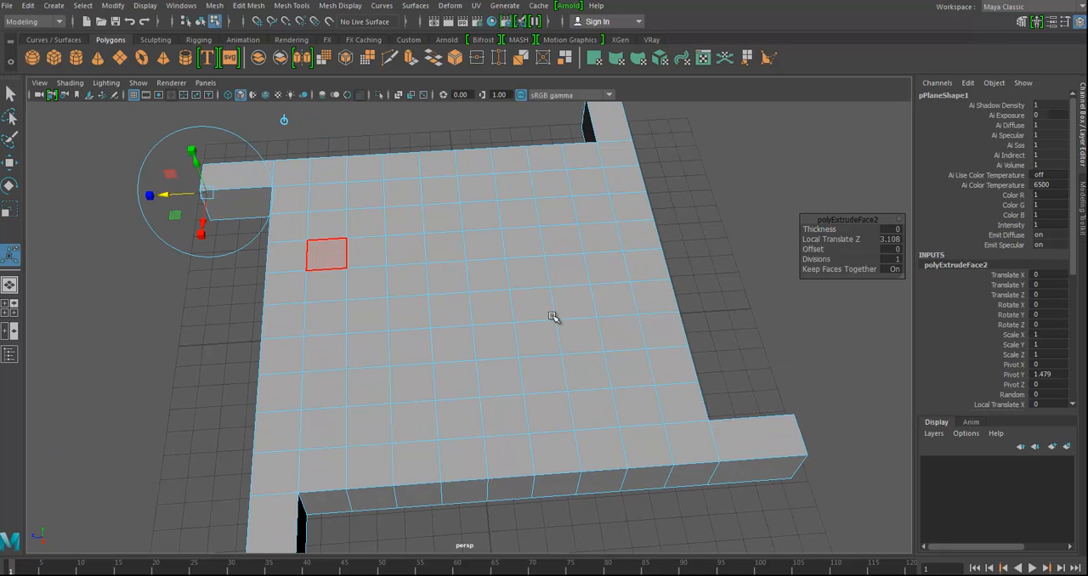
right_click_drag(556, 315, 380, 308, "alt")
left_click_drag(380, 308, 311, 223, "alt")
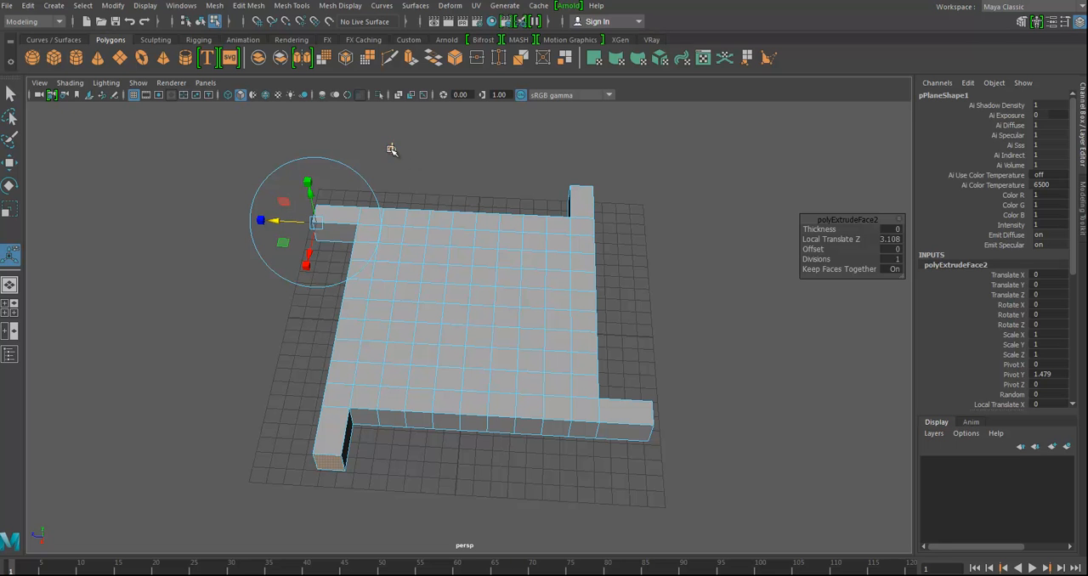
- Try moving and then uniformly scaling the four arm ends about a shared world pivot, undoing each change
left_click_drag(505, 297, 481, 353, "alt")
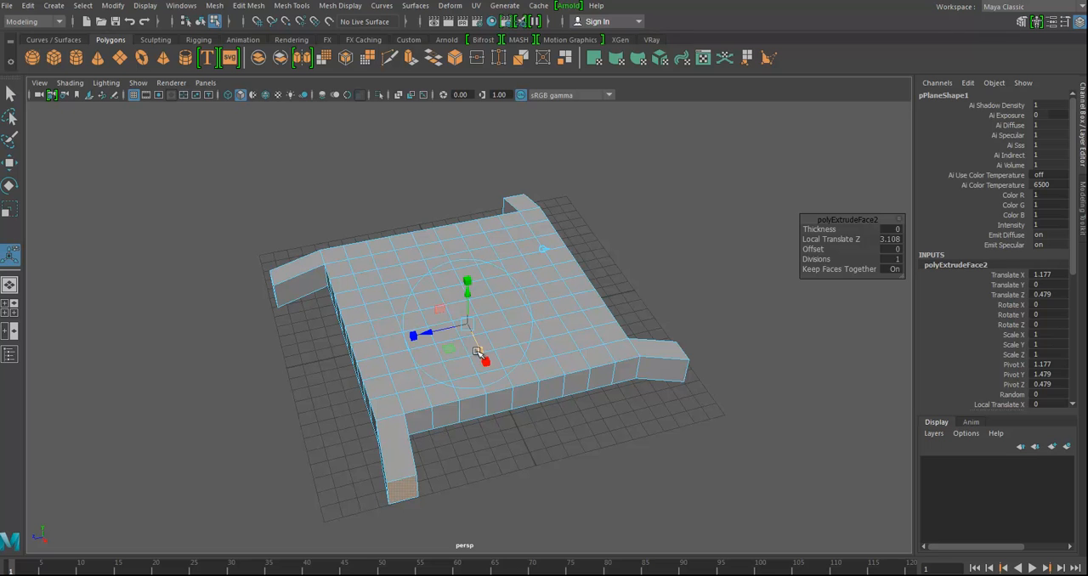
key("ctrl+z")
left_click_drag(465, 314, 498, 314)
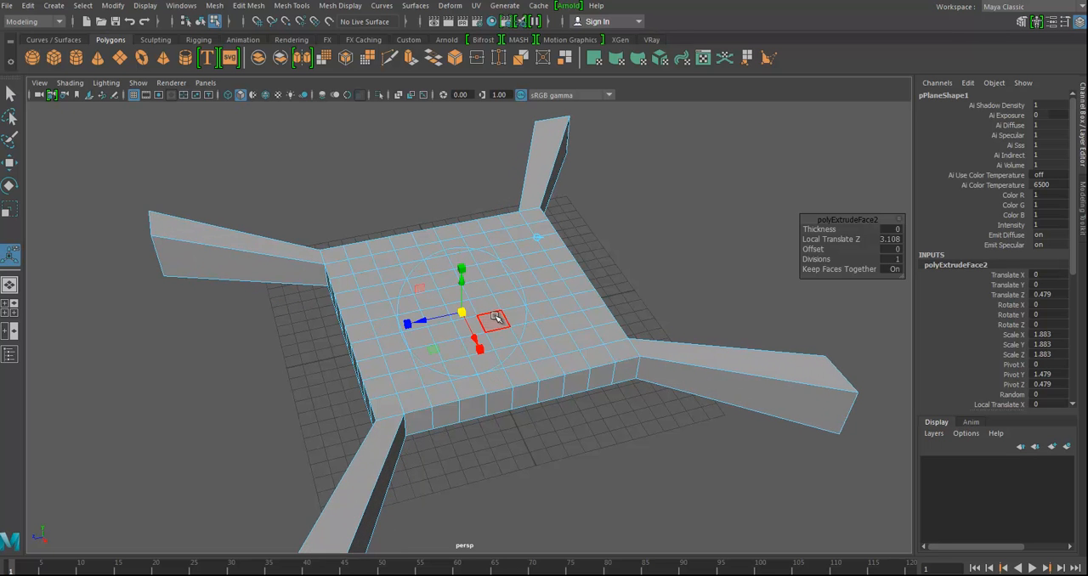
key("ctrl+z")
left_click(537, 243)
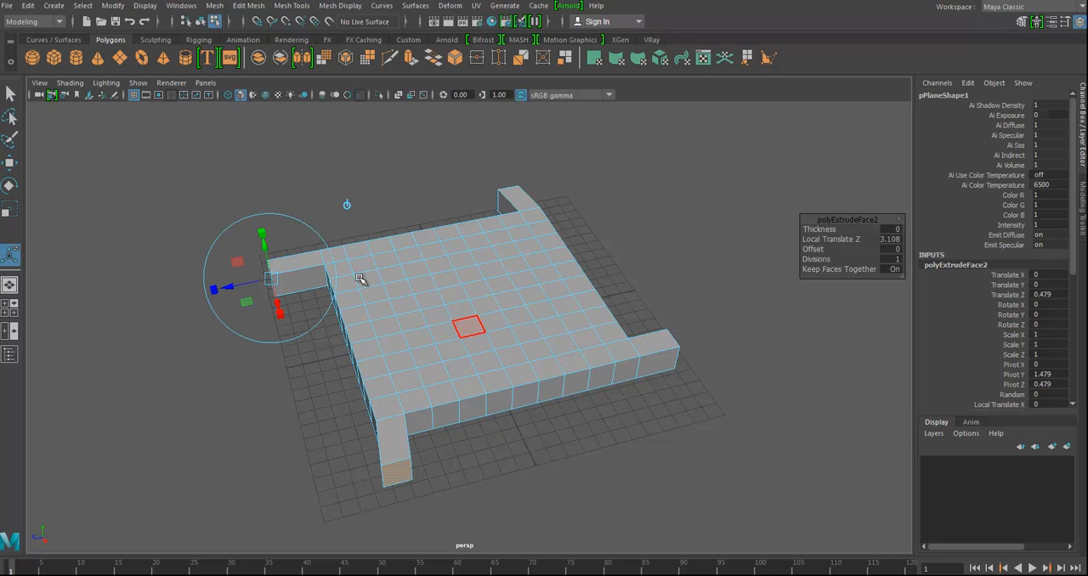
- Enlarge the end faces of the four arms, scaling each one locally so the arms flare outward
mouse_move(301, 312)
left_mouse_down("alt")
mouse_move(291, 377)
mouse_move(315, 365)
mouse_move(316, 319)
left_mouse_up("alt")
left_click(219, 409)
left_click(313, 340)
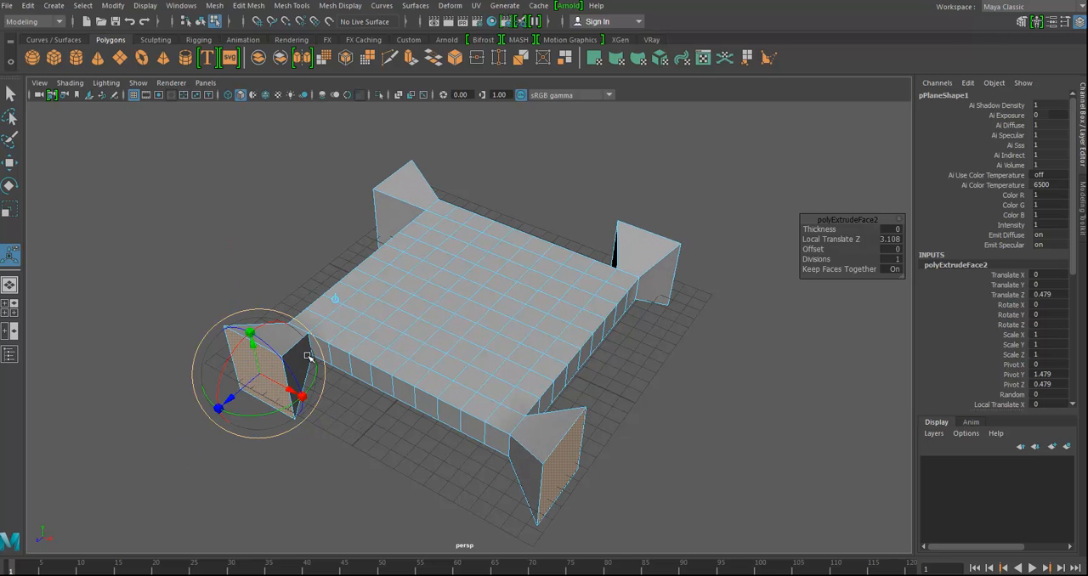
mouse_move(278, 410)
left_mouse_down()
mouse_move(270, 406)
mouse_move(290, 400)
mouse_move(255, 415)
mouse_move(274, 410)
left_mouse_up()
- Rotate the four arm ends together about 36 degrees around the vertical axis through the slab's centre
left_click(335, 301)
left_click(504, 266)
mouse_move(485, 352)
left_mouse_down()
mouse_move(357, 340)
mouse_move(374, 281)
mouse_move(360, 230)
mouse_move(326, 320)
mouse_move(493, 346)
left_mouse_up()
key("ctrl+z")
left_click_drag(552, 433, 510, 359, "alt")
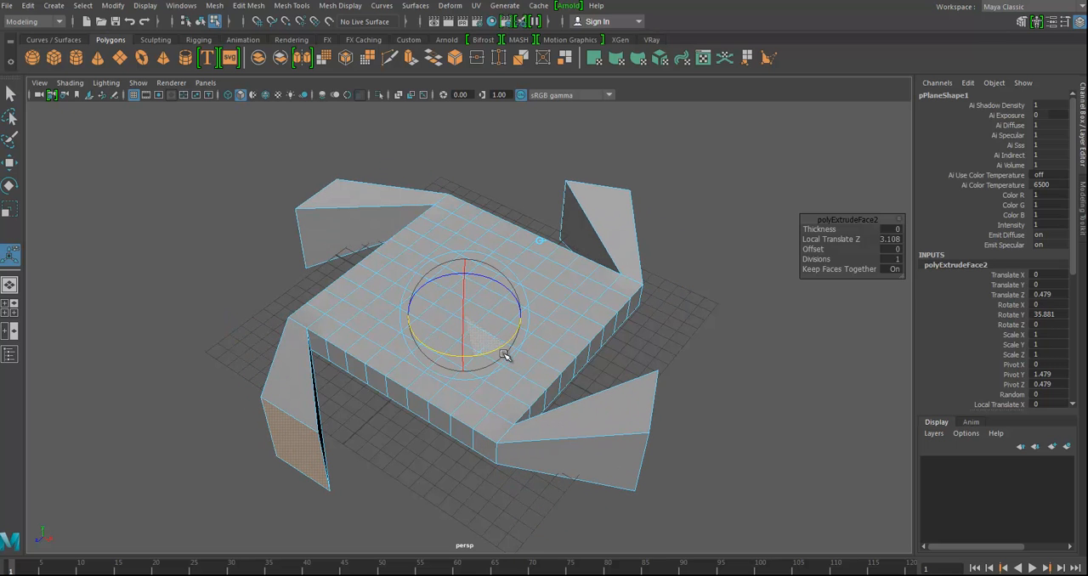
- Set the arm extrusion's Divisions to 8 so the arms curve, and clear the selection
left_click_drag(695, 368, 719, 329, "alt")
left_click_drag(821, 259, 867, 260)
left_click_drag(639, 418, 638, 431, "alt")
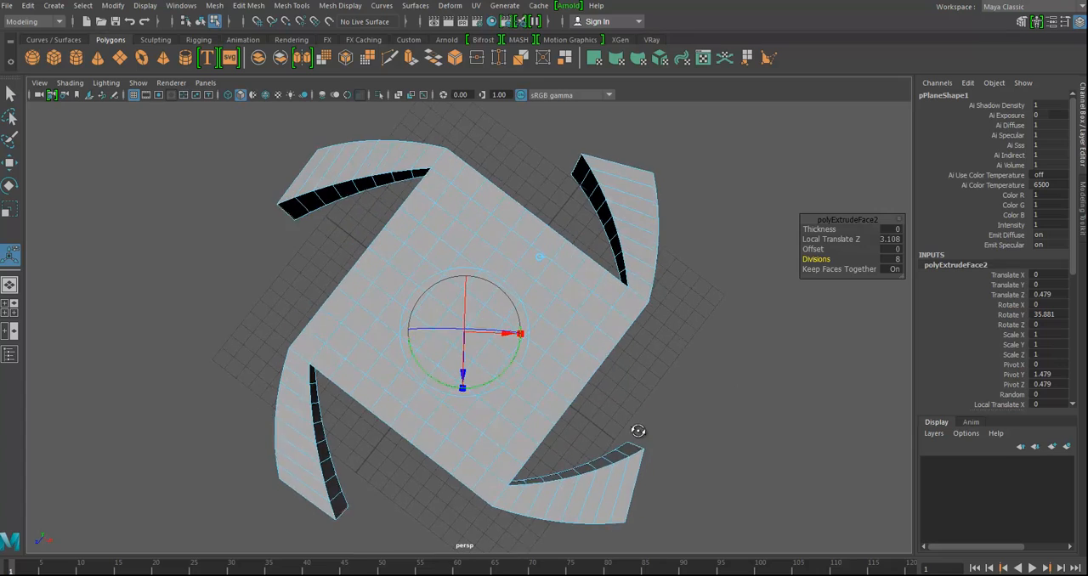
left_click_drag(656, 383, 413, 250, "alt")
left_click(587, 225)
- Extrude a staggered group of neighbouring top faces near one corner of the slab with a Local Translate Z of 0.15
left_click_drag(440, 306, 389, 251, "alt")
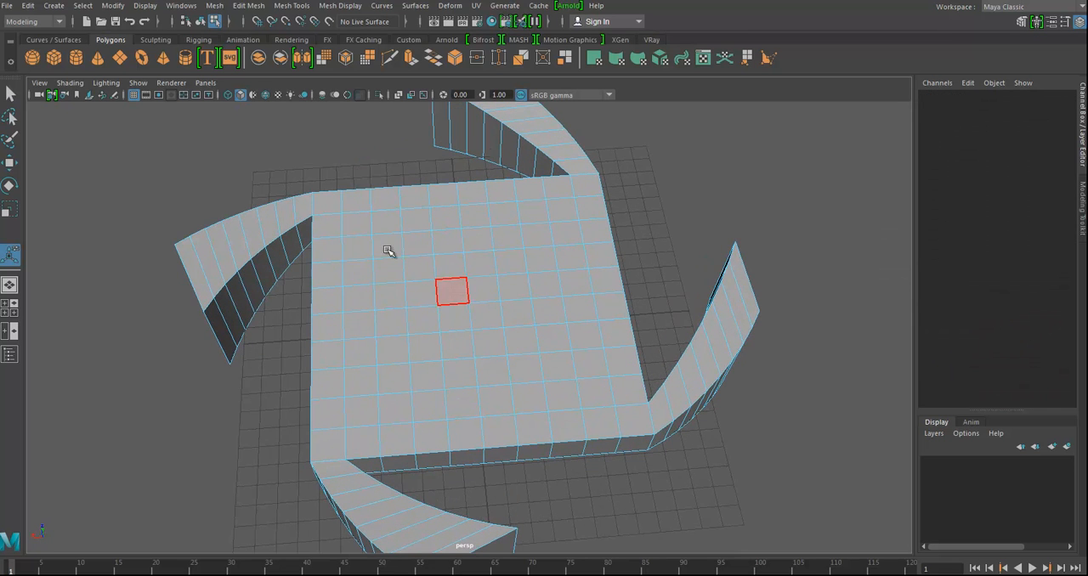
left_click(365, 228)
left_click(361, 277, "shift")
left_click(391, 270, "shift")
left_click(389, 247, "shift")
left_click(388, 224, "shift")
left_click(421, 269, "shift")
left_click(421, 245, "shift")
left_click(450, 245, "shift")
left_click(449, 268, "shift")
left_click(449, 291, "shift")
left_click(480, 263, "shift")
left_click_drag(516, 340, 537, 282, "alt")
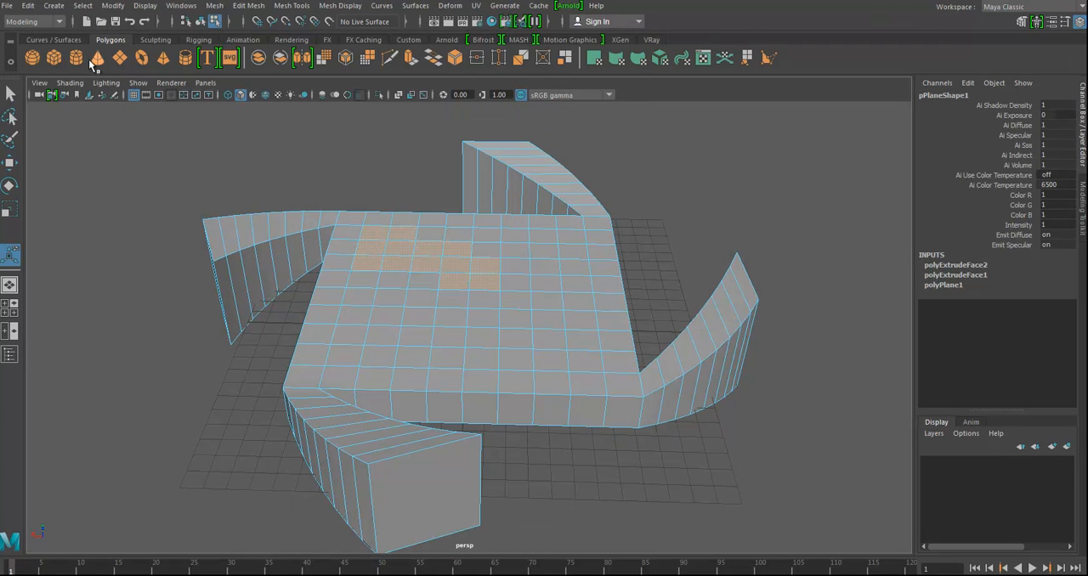
key("ctrl+e")
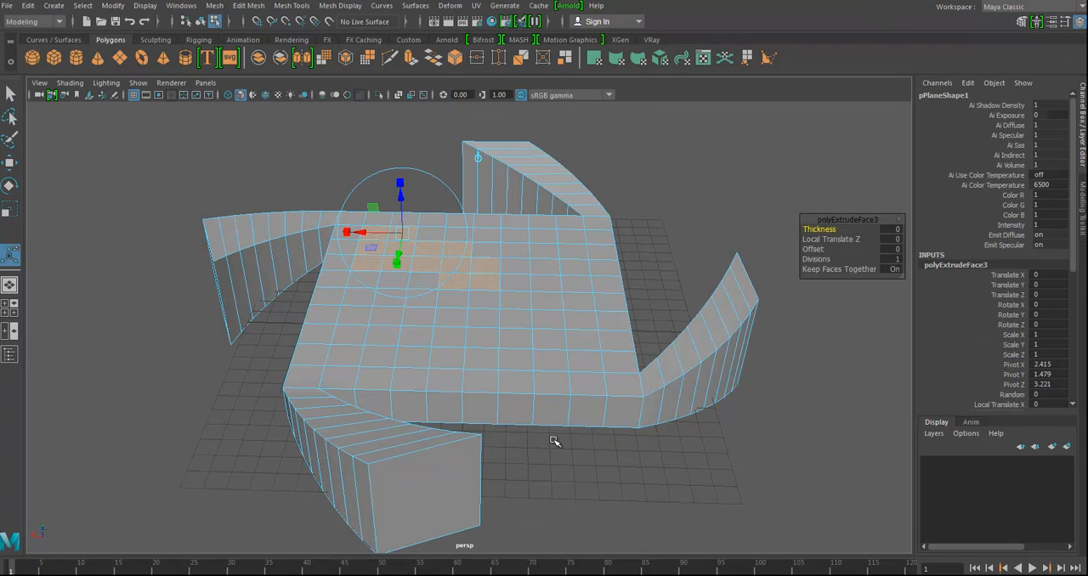
left_click_drag(397, 201, 365, 280)
- Set the Offset of the staggered face extrusion to 0.4
left_click(385, 239)
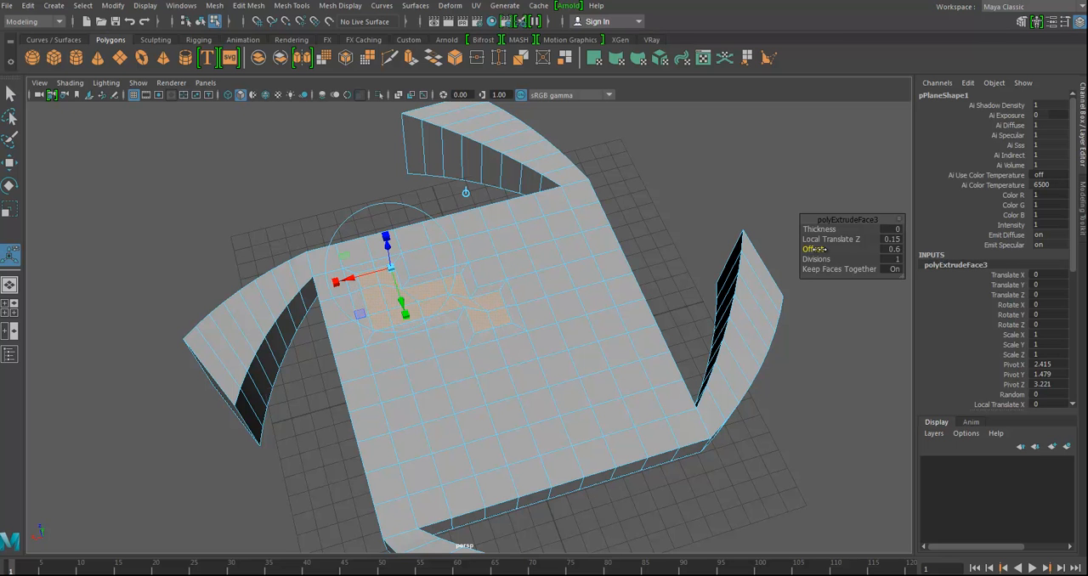
scroll(494, 387, "up", 4)
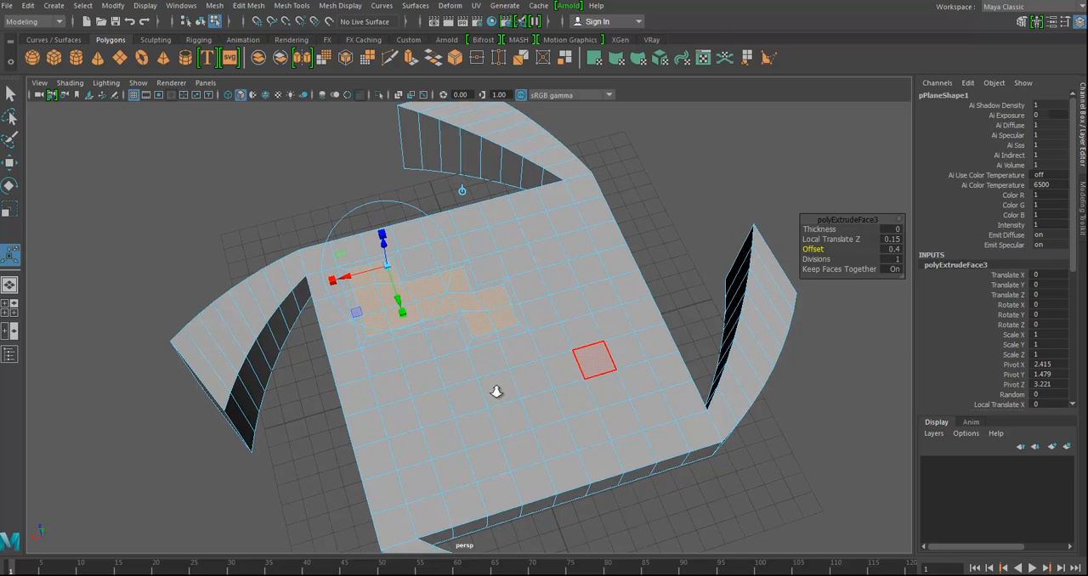
left_click_drag(517, 340, 470, 304, "alt")
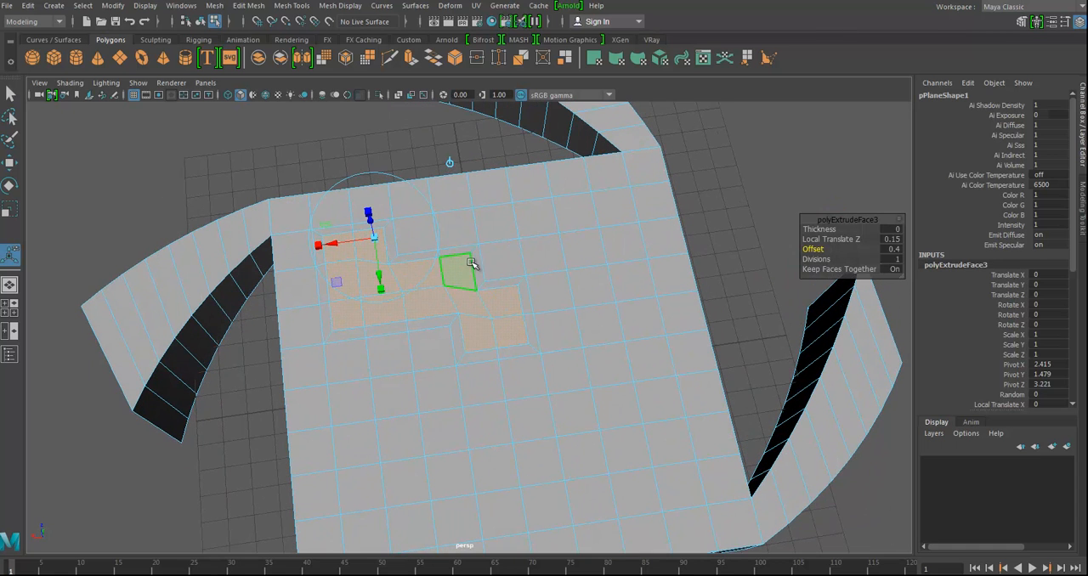
left_click_drag(554, 377, 518, 330, "alt")
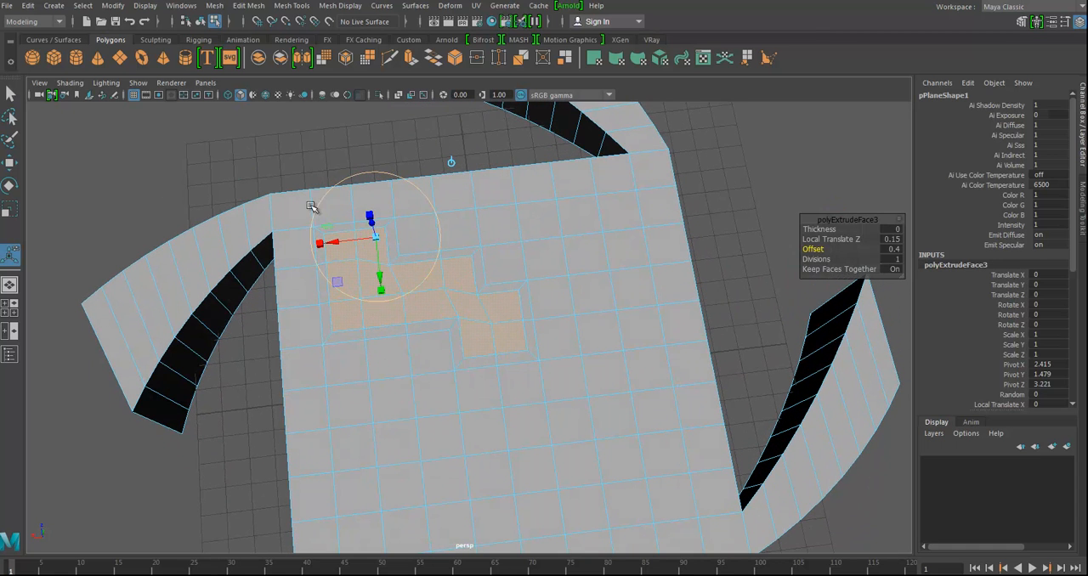
left_click_drag(476, 319, 607, 304, "alt")
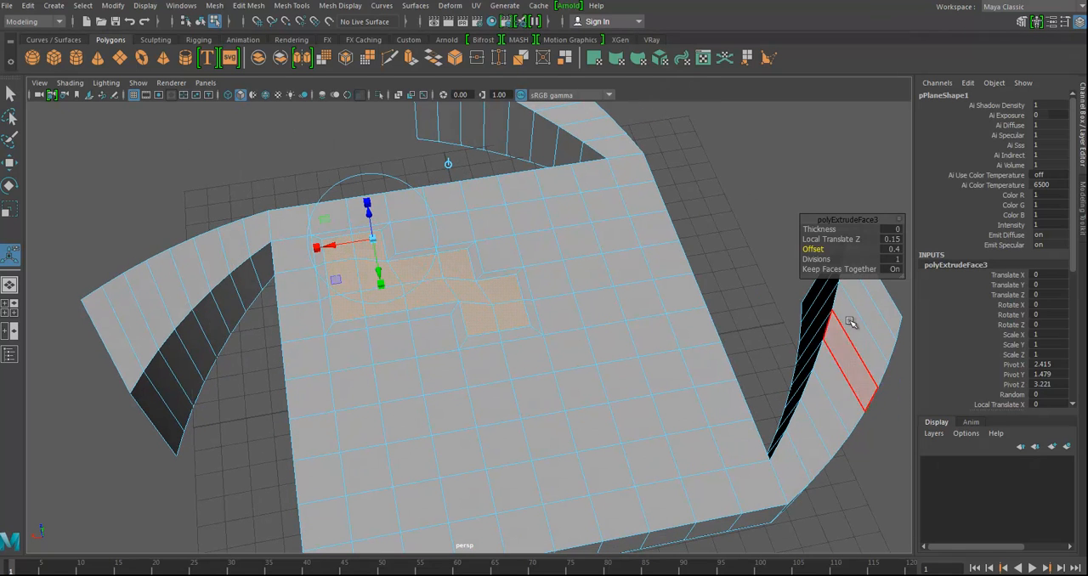
- Extrude a single top face of the slab upward by about 7.55 units into a column
left_click_drag(705, 342, 466, 394, "alt")
left_click(482, 298)
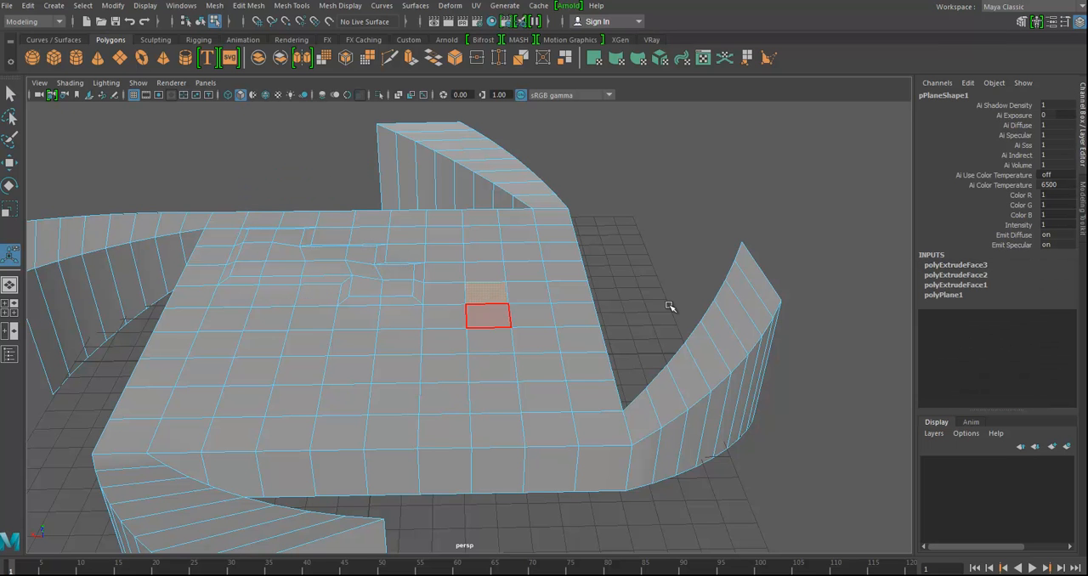
key("ctrl+e")
left_click_drag(490, 255, 490, 108)
left_click_drag(539, 301, 456, 223, "alt")
- Rotate the column's top face around its vertical axis to twist the extrusion
left_click(457, 271)
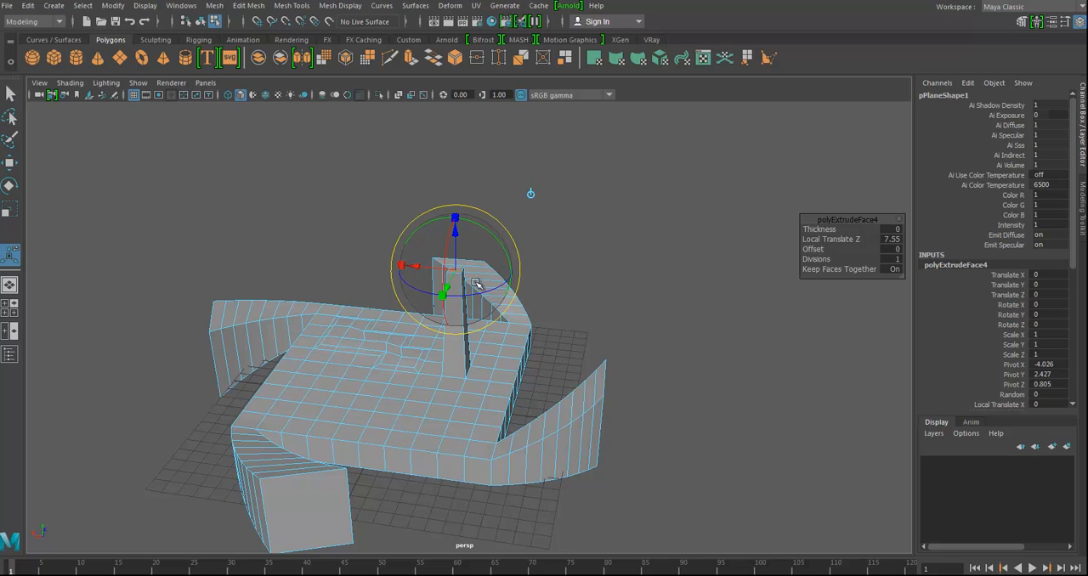
left_click(505, 271)
left_click_drag(505, 272, 442, 262)
key("ctrl+z")
- Set the column extrusion's Divisions to 100 for a finely stepped twist
left_click_drag(832, 260, 902, 263)
right_click_drag(516, 398, 815, 304, "alt")
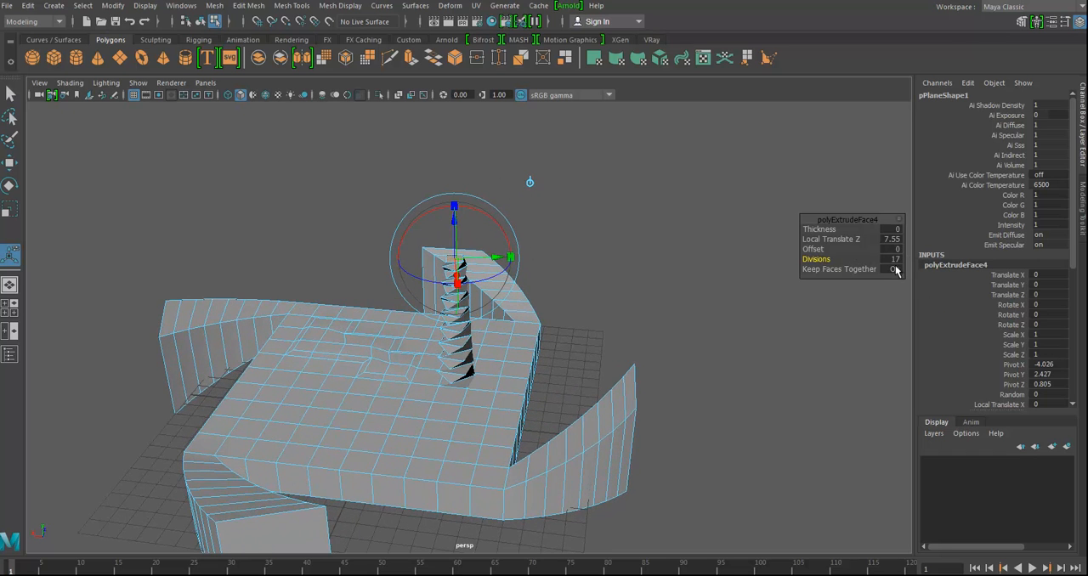
left_click_drag(818, 259, 887, 268)
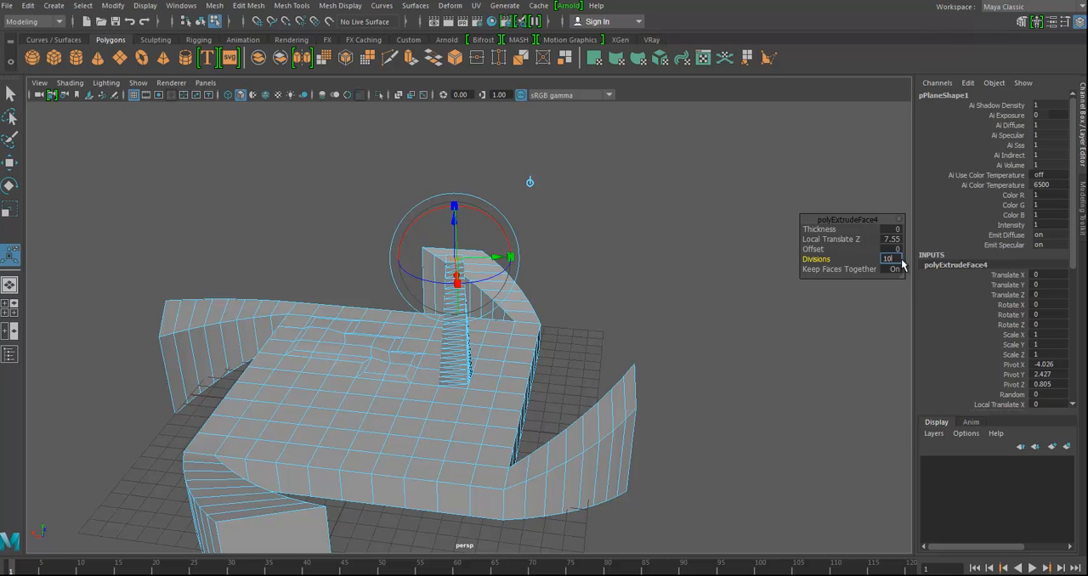
key("Return")
- Raise the twisted column's top face to a Local Translate Z of about 17.9
left_click_drag(451, 240, 503, 11, "alt")
left_click(472, 221)
left_click_drag(562, 259, 450, 235, "alt")
scroll(450, 236, "down", 3)
middle_click_drag(450, 255, 437, 353, "alt")
left_click_drag(437, 353, 417, 357, "alt")
- Scale the twisted column's top face down uniformly so the column tapers toward its tip
left_click(442, 179)
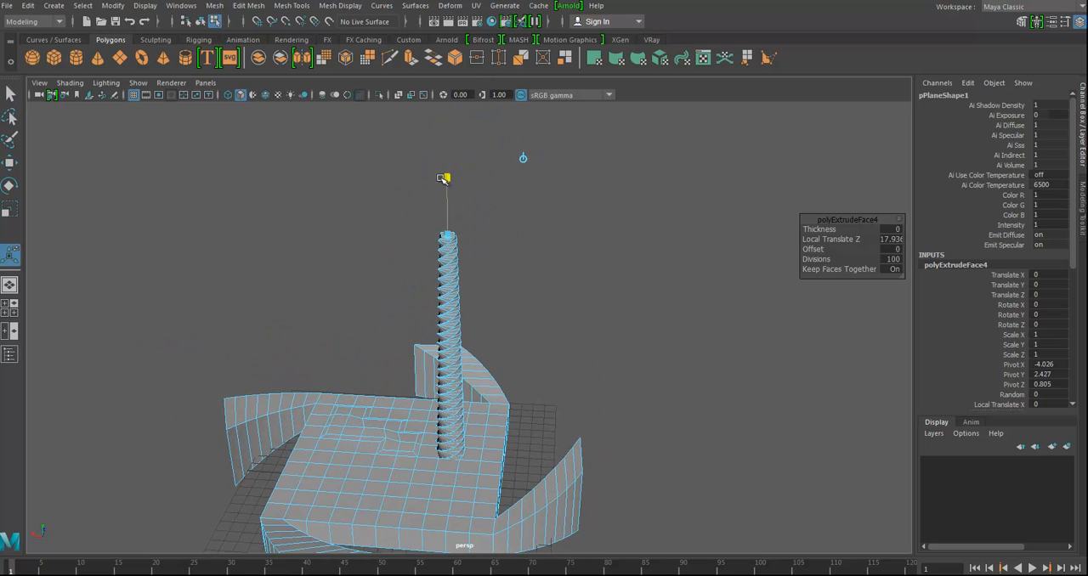
left_click_drag(448, 235, 425, 244)
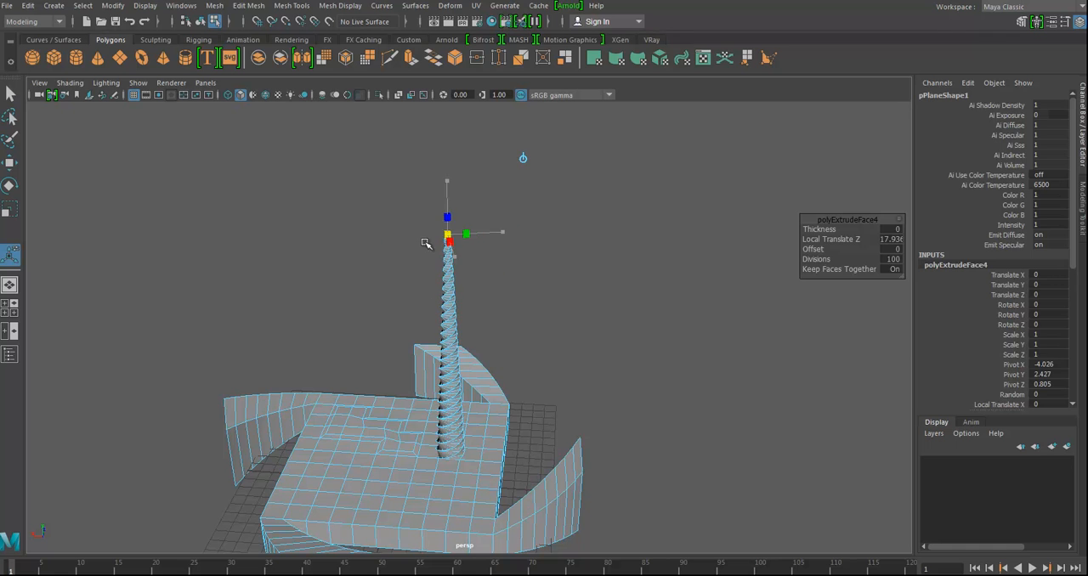
left_click_drag(571, 353, 529, 345, "alt")
left_click(528, 347)
- Start extruding another top face beside the column and move the extrusion pivot outside the slab to about Z -15.1
right_click_drag(438, 408, 476, 262)
left_click_drag(590, 415, 388, 282, "alt")
right_click_drag(388, 281, 388, 343)
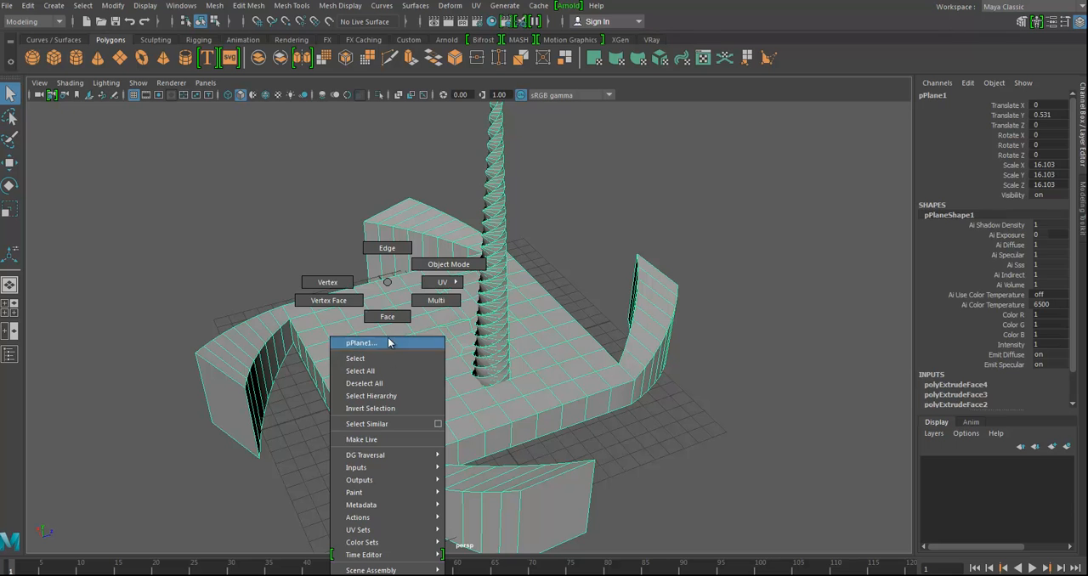
left_click(379, 388)
left_click_drag(447, 383, 435, 351, "alt")
key("ctrl+e")
left_click(474, 304)
left_click_drag(433, 380, 433, 379)
left_click_drag(330, 384, 266, 392)
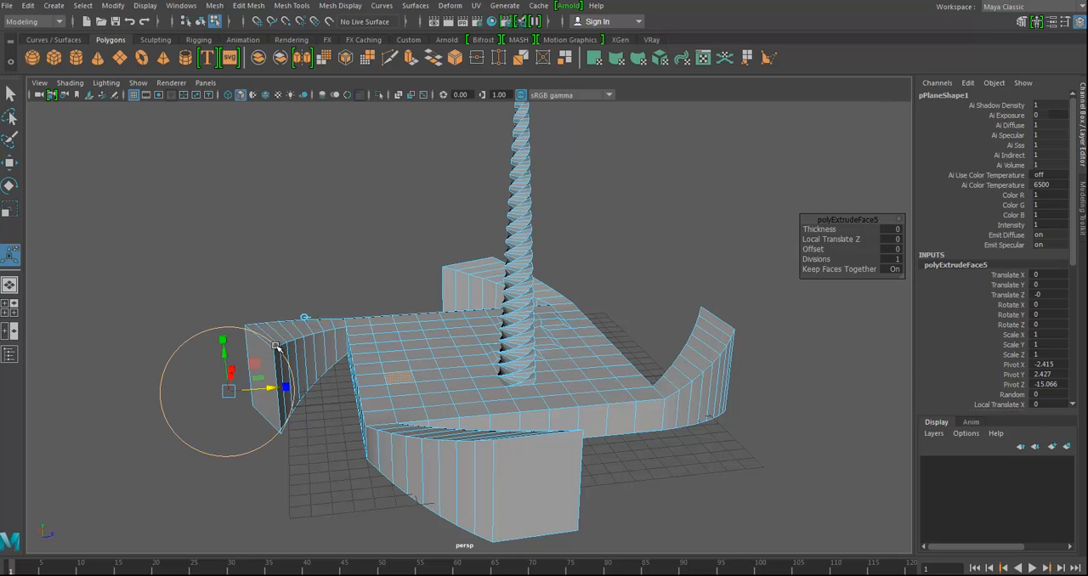
left_click_drag(265, 352, 102, 364)
- Rotate the extruded face -180 degrees in X around the offset pivot and set Divisions to 25 to form an arch
middle_click_drag(288, 400, 419, 385, "alt")
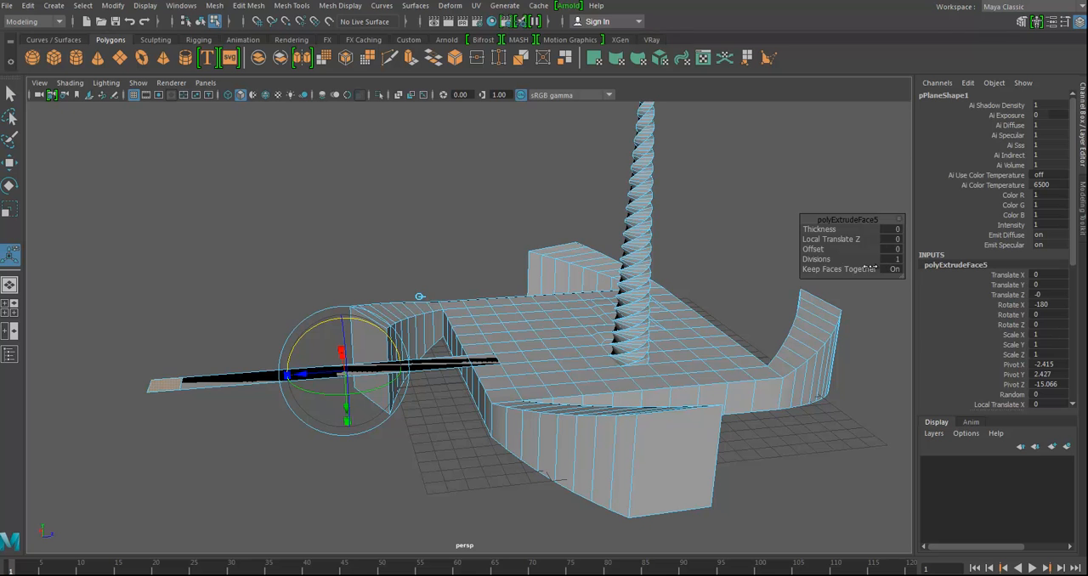
left_click_drag(822, 261, 906, 260)
left_click_drag(584, 344, 500, 355, "alt")
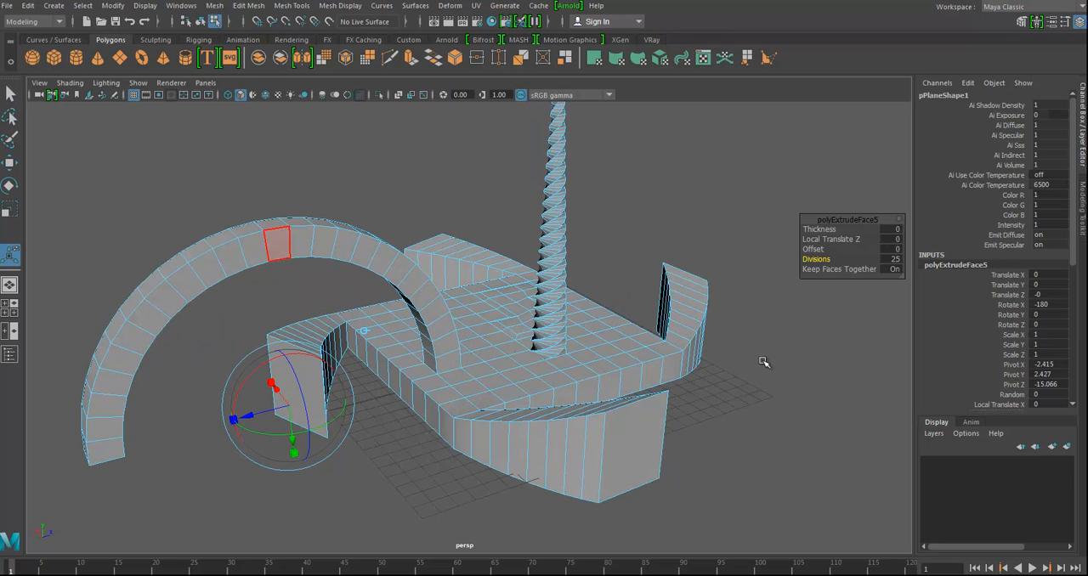
left_click_drag(643, 386, 410, 377, "alt")
- Switch to vertex selection and extrude the vertices along one side of the slab
left_click_drag(545, 361, 501, 325, "alt")
right_click_drag(508, 282, 457, 306)
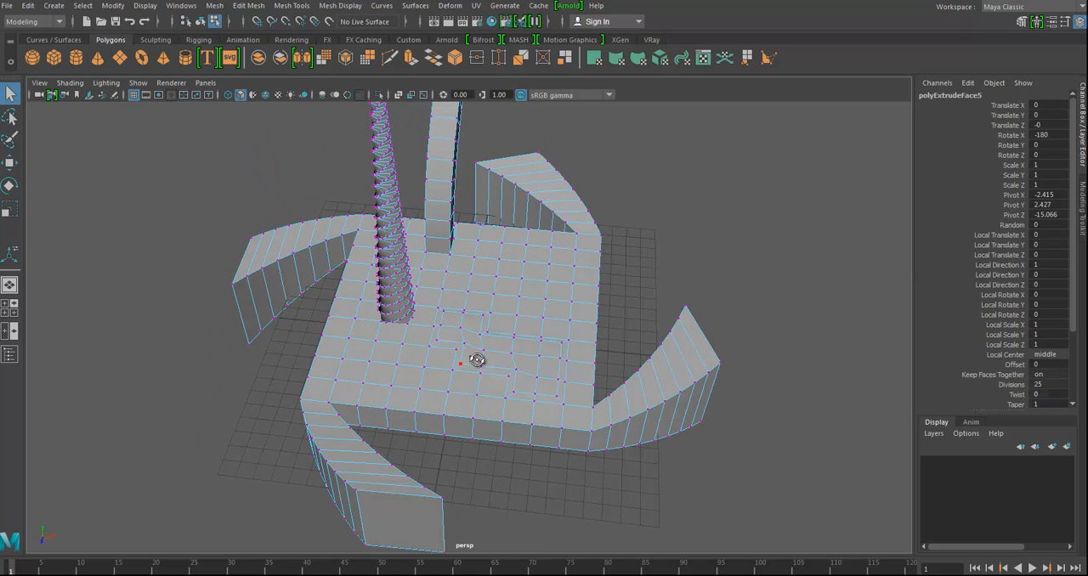
left_click_drag(477, 360, 593, 299, "alt")
left_click_drag(633, 348, 660, 390, "alt")
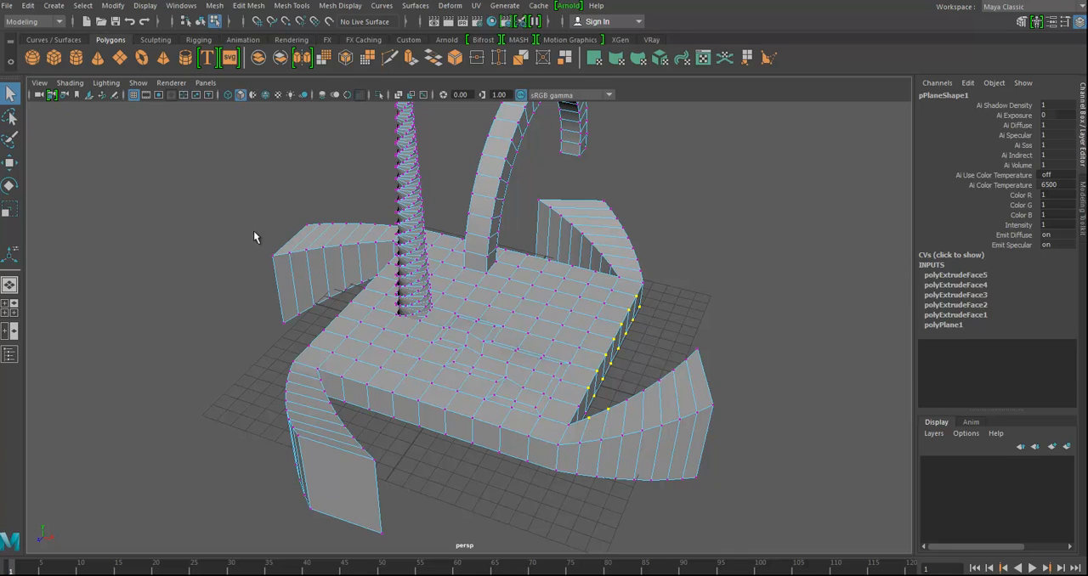
key("ctrl+e")
left_click_drag(656, 290, 694, 287, "alt")
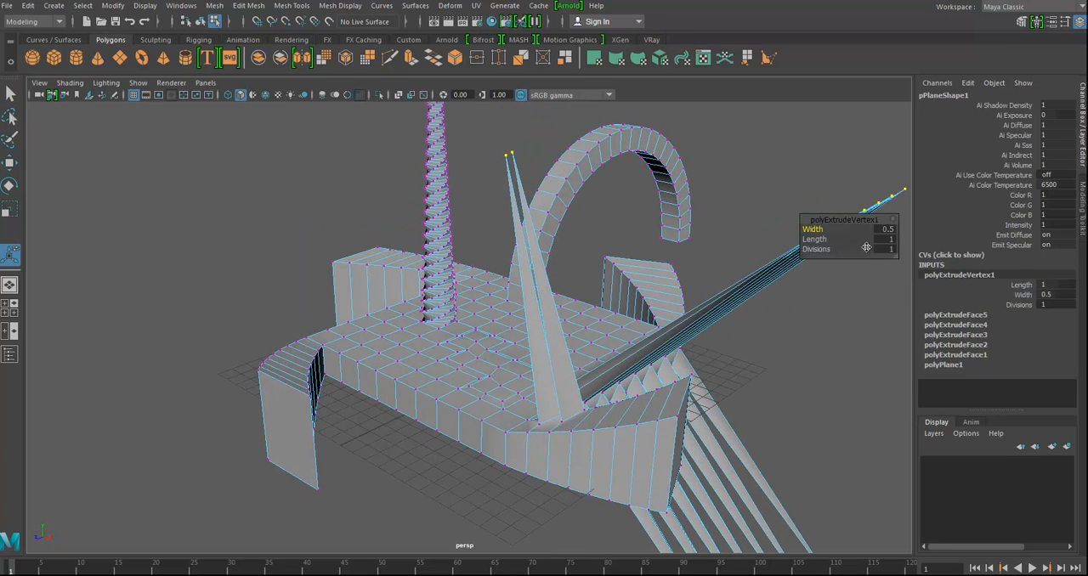
- Set the vertex extrusion's Divisions to 6 so the long spikes are split along their length
left_click_drag(801, 356, 613, 329, "alt")
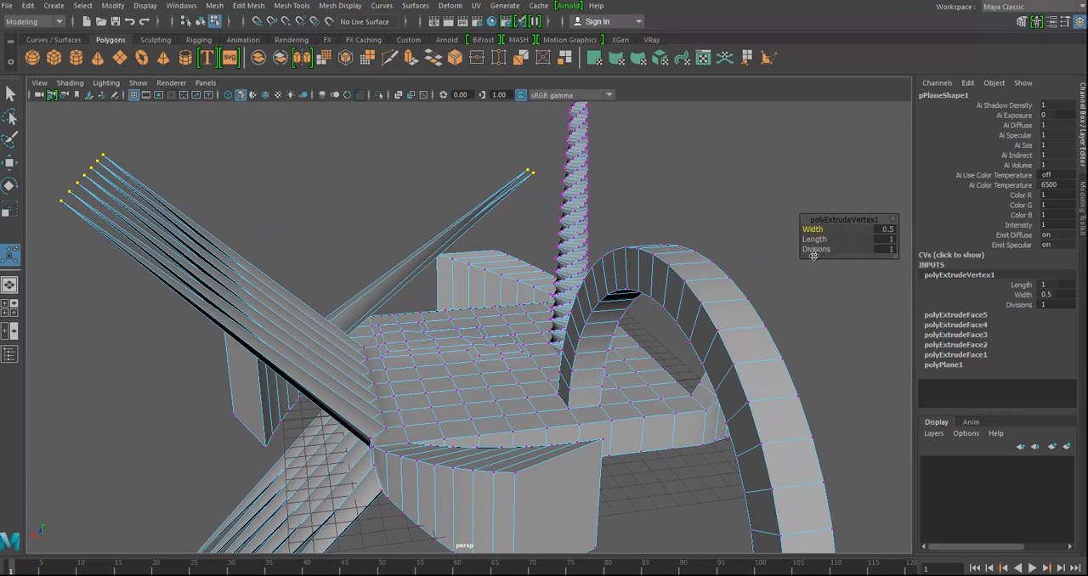
left_click_drag(818, 250, 849, 255)
left_click_drag(455, 392, 553, 334, "alt")
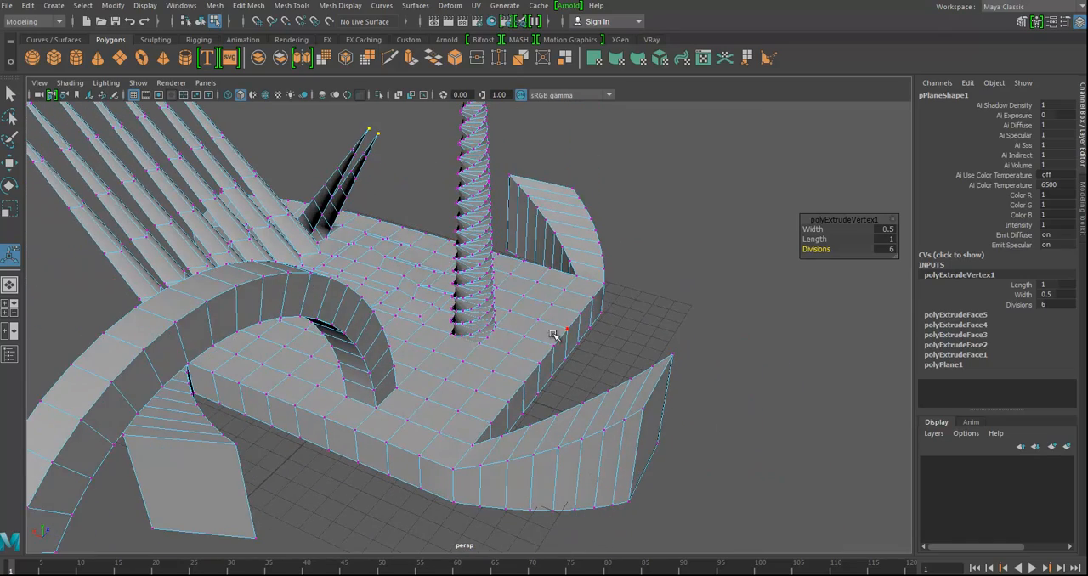
left_click_drag(596, 306, 535, 370, "alt")
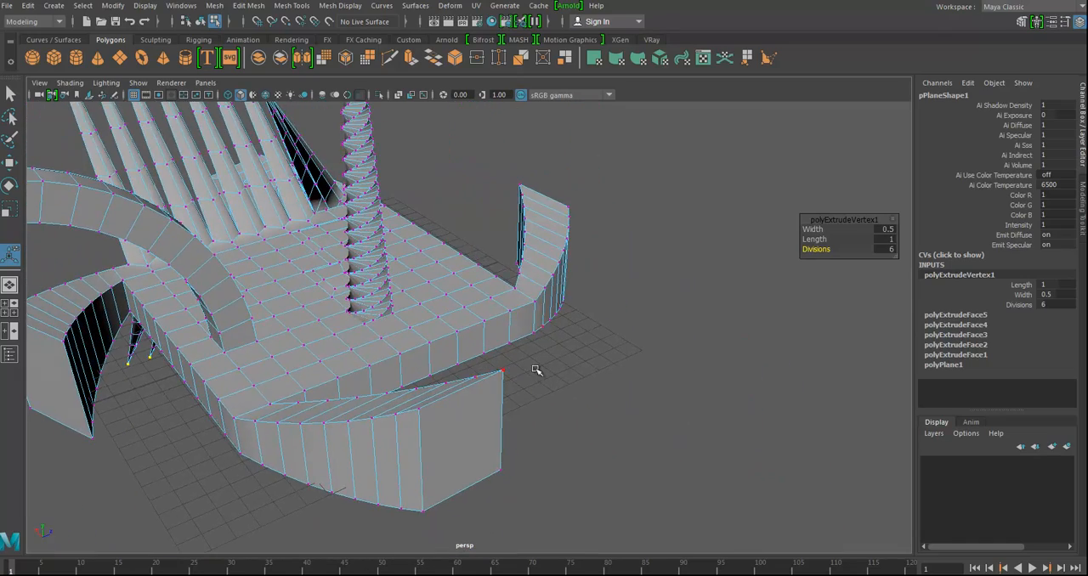
- Select the flat end face of the curved block at the slab's corner and delete it to leave an opening
mouse_move(462, 341)
left_mouse_down("alt")
mouse_move(464, 367)
mouse_move(460, 340)
left_mouse_up("alt")
right_click_drag(460, 341, 484, 245)
left_click(483, 343)
key("Delete")
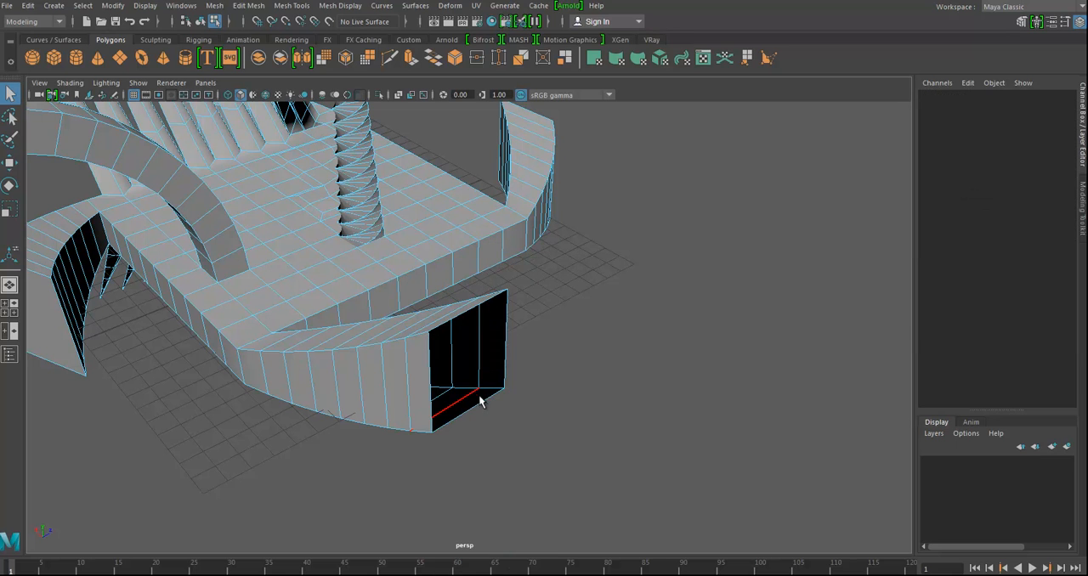
- Extrude the lower edge of the curved block's opening outward into a long flat strip
left_click(480, 405)
key("ctrl+e")
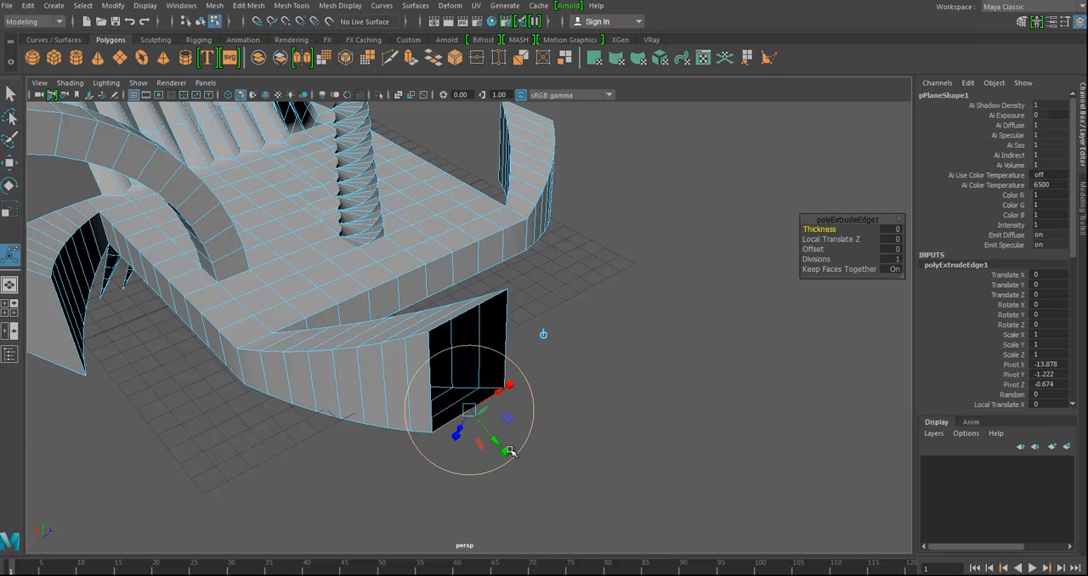
left_click_drag(517, 444, 547, 431, "alt")
left_click_drag(575, 396, 730, 450)
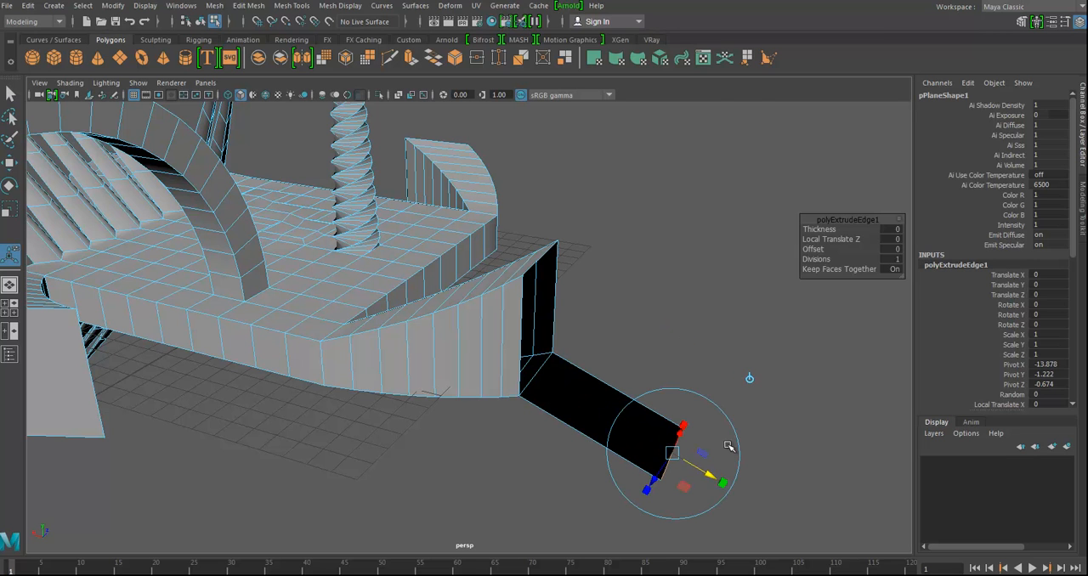
- Extrude the strip's free edge outward by another short segment and add one more edge extrusion at its end
key("ctrl+e")
left_click_drag(713, 474, 761, 502)
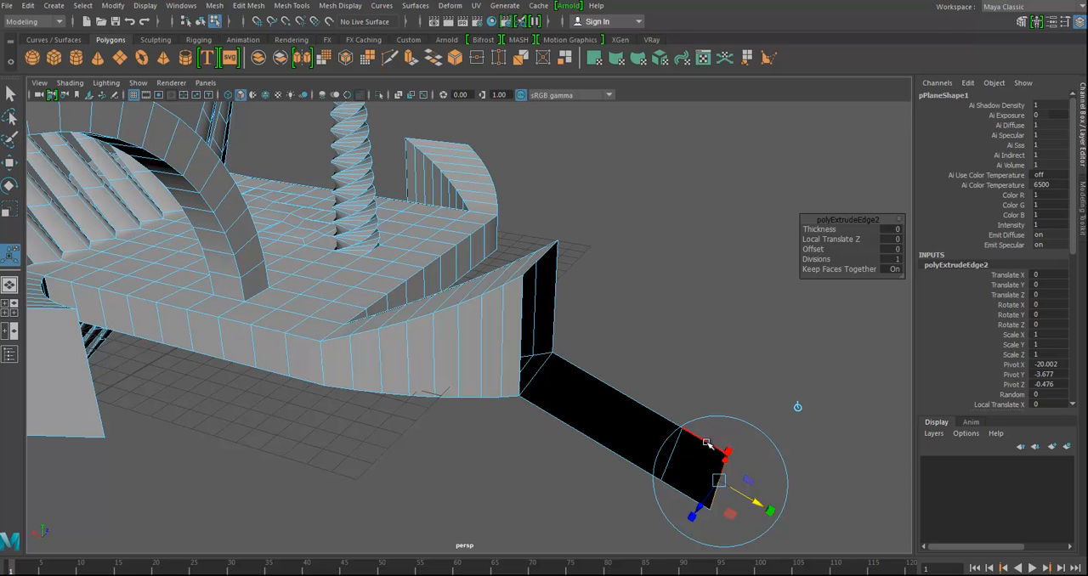
key("ctrl+e")
left_click_drag(710, 427, 738, 364)
- Select a patch of faces on the slab's top beside the twisted column and extrude them with Local Translate Z 0.496
left_click_drag(521, 334, 488, 403, "alt")
right_click_drag(480, 283, 460, 329)
left_click_drag(502, 360, 548, 351)
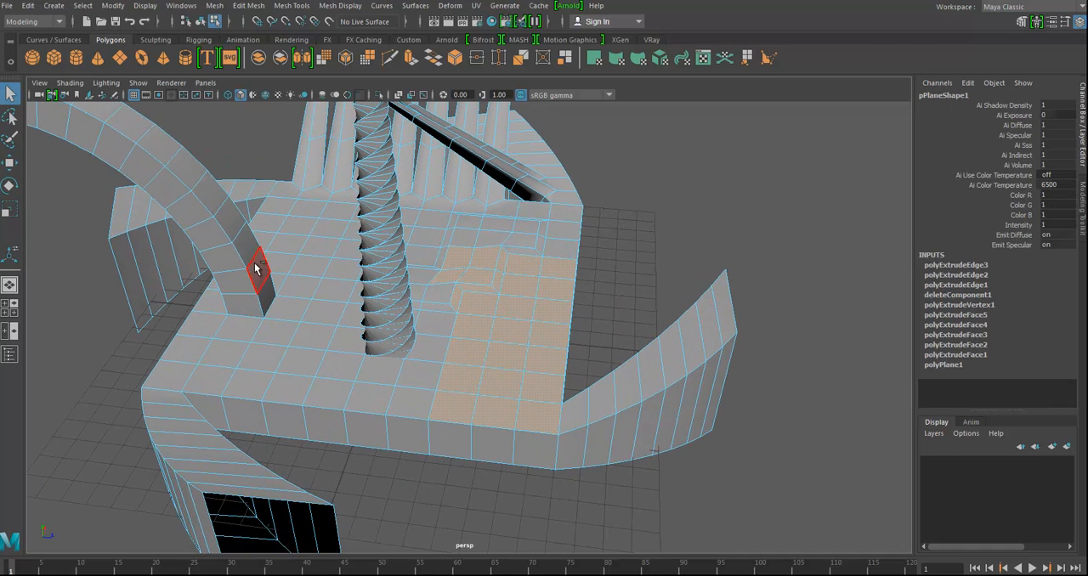
key("ctrl+e")
left_click_drag(532, 390, 481, 363, "alt")
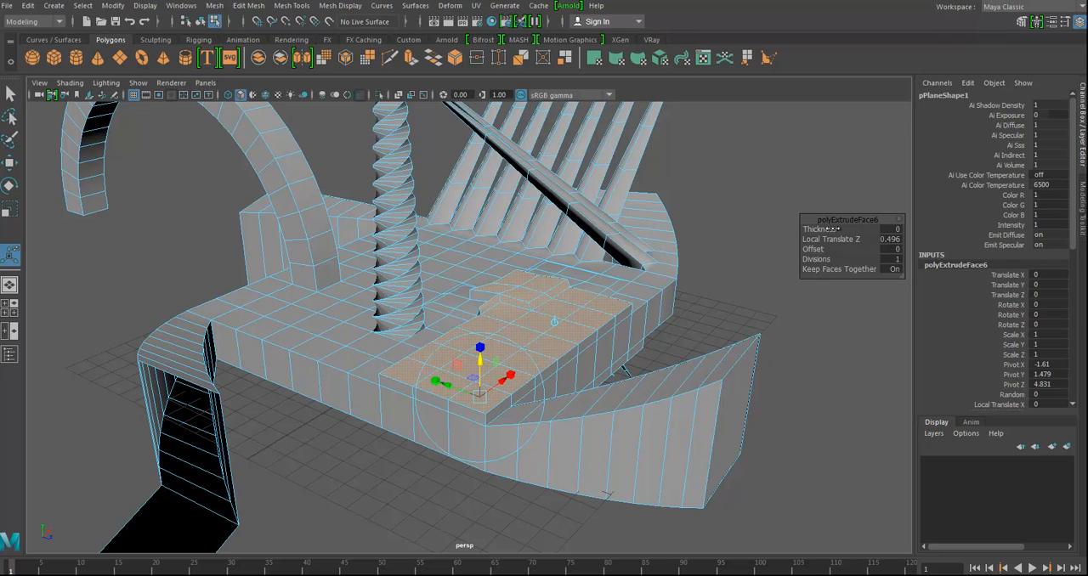
- Raise the Random value of the top-face extrusion to make the extruded patch uneven
scroll(1016, 241, "down", 6)
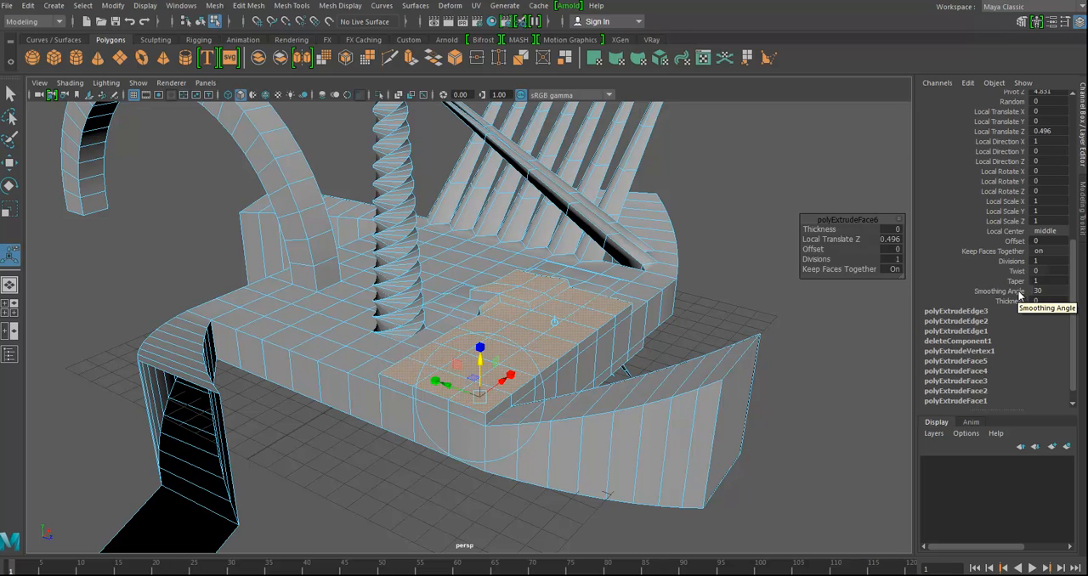
left_click(1014, 101)
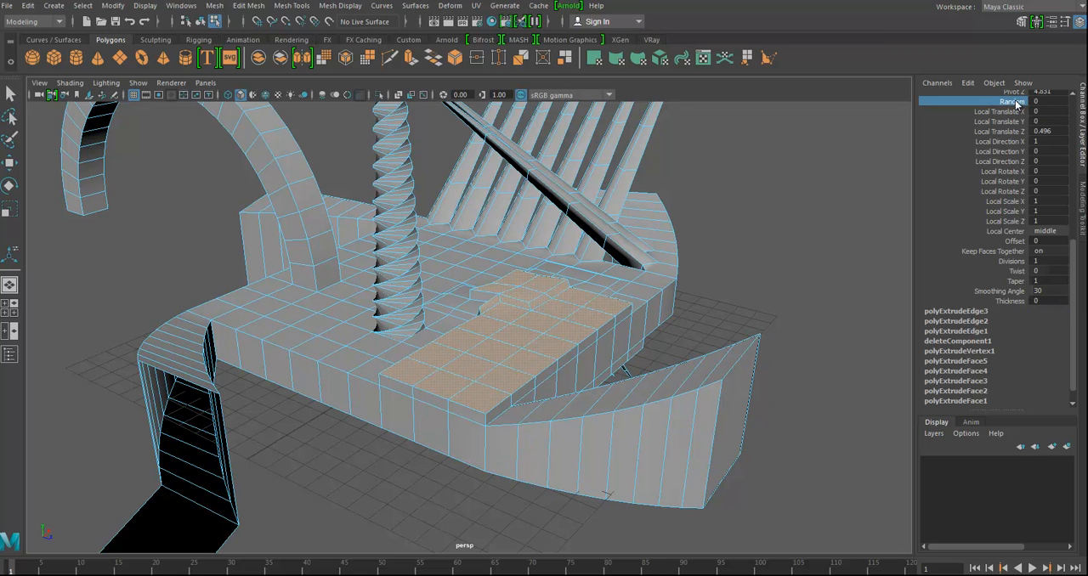
left_click(1034, 102)
middle_click_drag(736, 257, 820, 258)
left_click_drag(722, 311, 445, 391, "alt")
left_click_drag(499, 344, 486, 361, "alt")
- Select the row of outer side faces along the curved corner block and extrude them with Local Translate Z 1.677
left_click_drag(804, 257, 629, 388, "alt")
right_click_drag(573, 283, 567, 314)
left_click(516, 412)
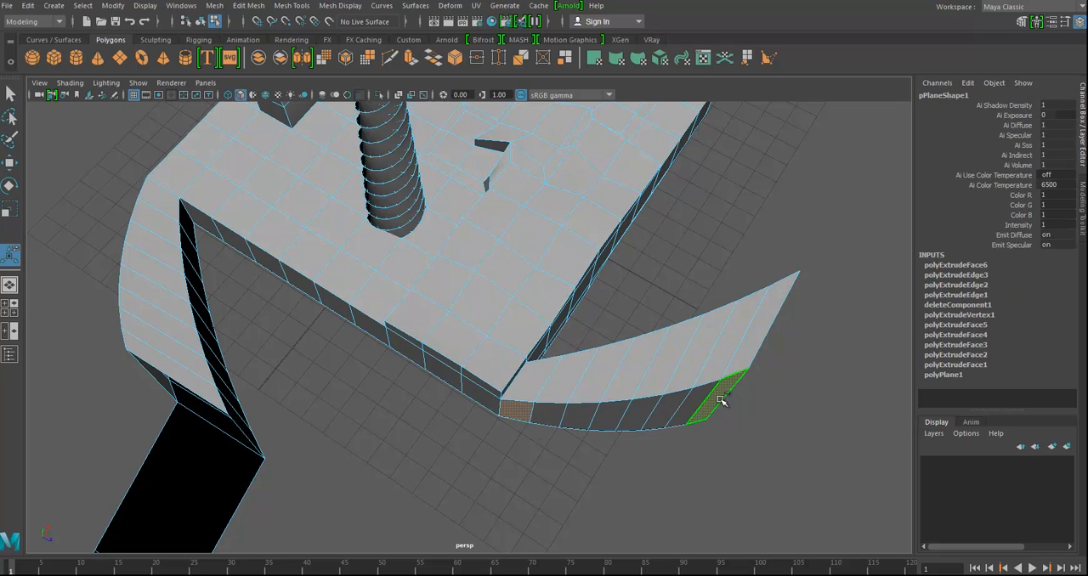
double_click(721, 400, "shift")
key("ctrl+e")
left_click_drag(513, 452, 505, 498)
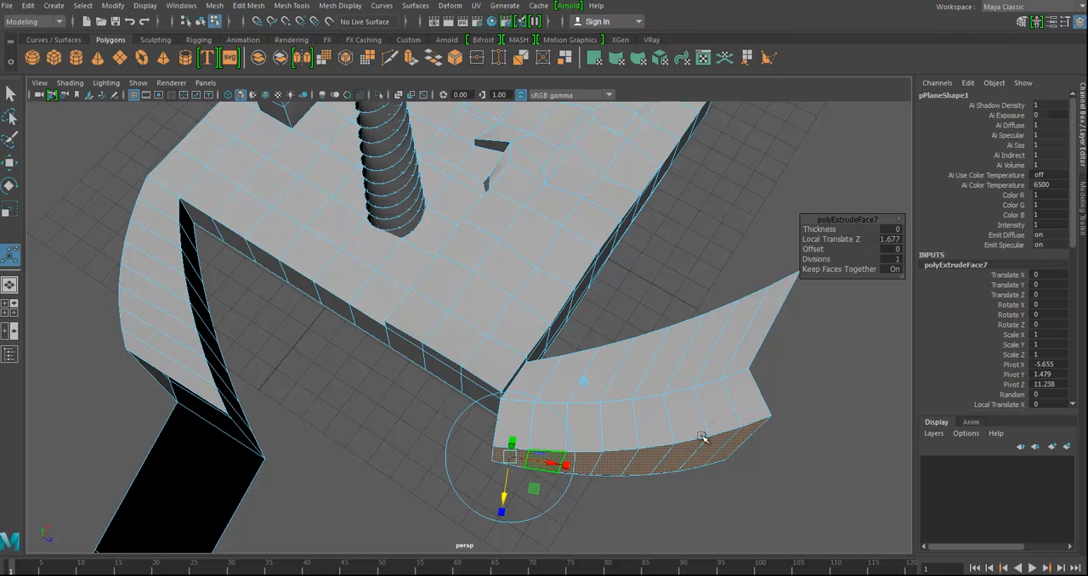
- Turn off Keep Faces Together for the side-face extrusion and scale the separate faces uniformly to 0.467
middle_click_drag(849, 330, 818, 288, "alt")
scroll(1052, 344, "down", 7)
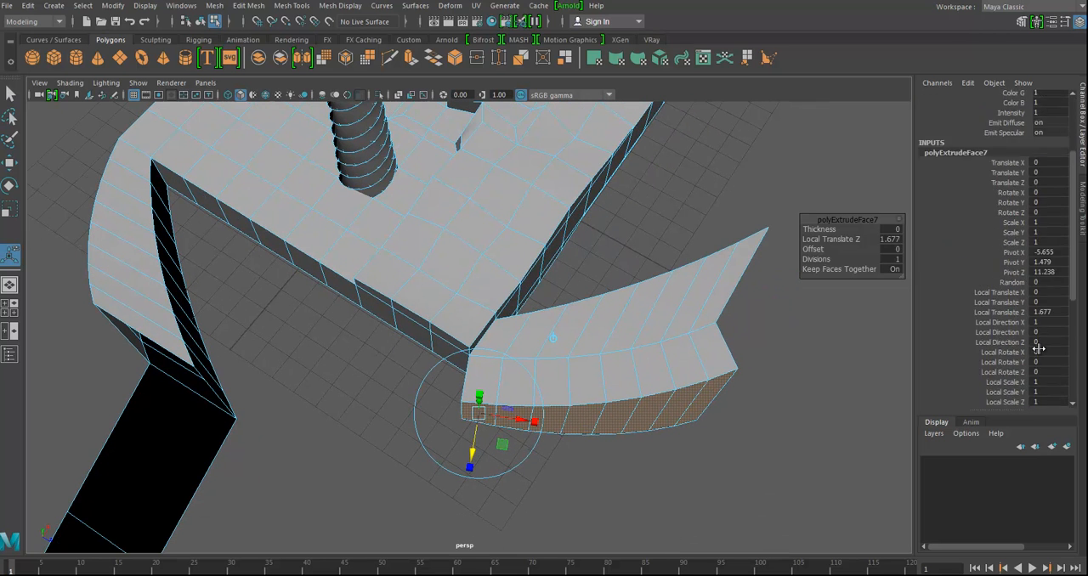
left_click(1052, 349)
key("Return")
left_click(472, 468)
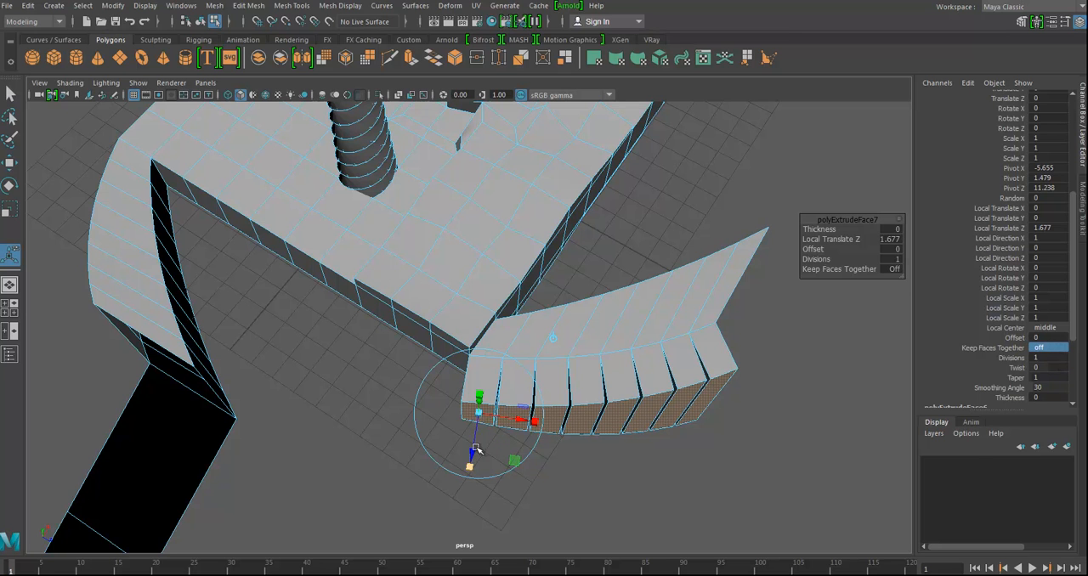
left_click_drag(477, 415, 460, 421)
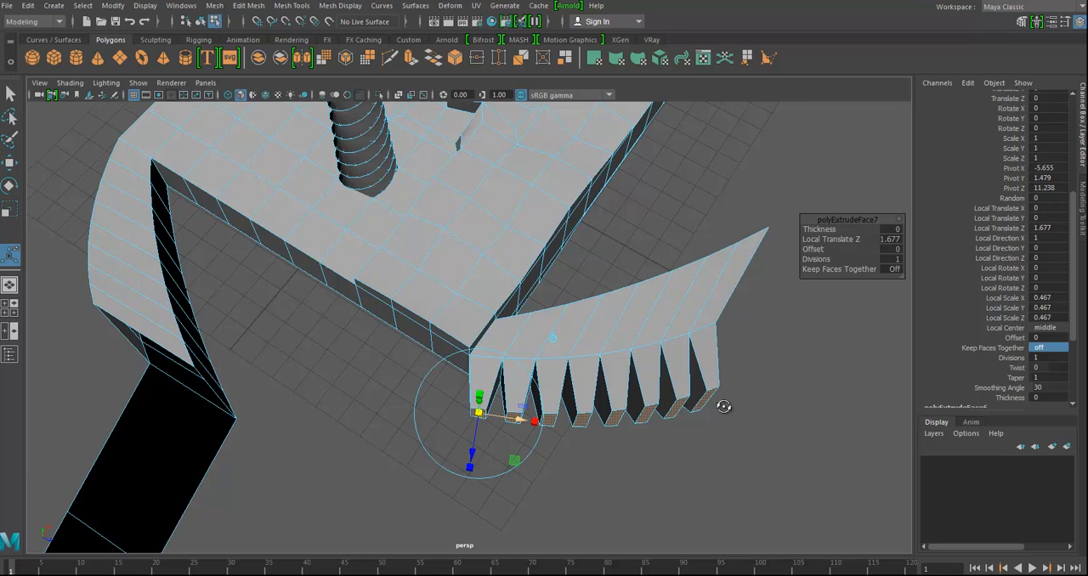
- Set the side-face extrusion's Twist to about 93.965 and its Taper to 15
left_click_drag(709, 413, 553, 400, "alt")
left_click_drag(663, 374, 982, 412, "alt")
left_click_drag(821, 456, 738, 419, "alt")
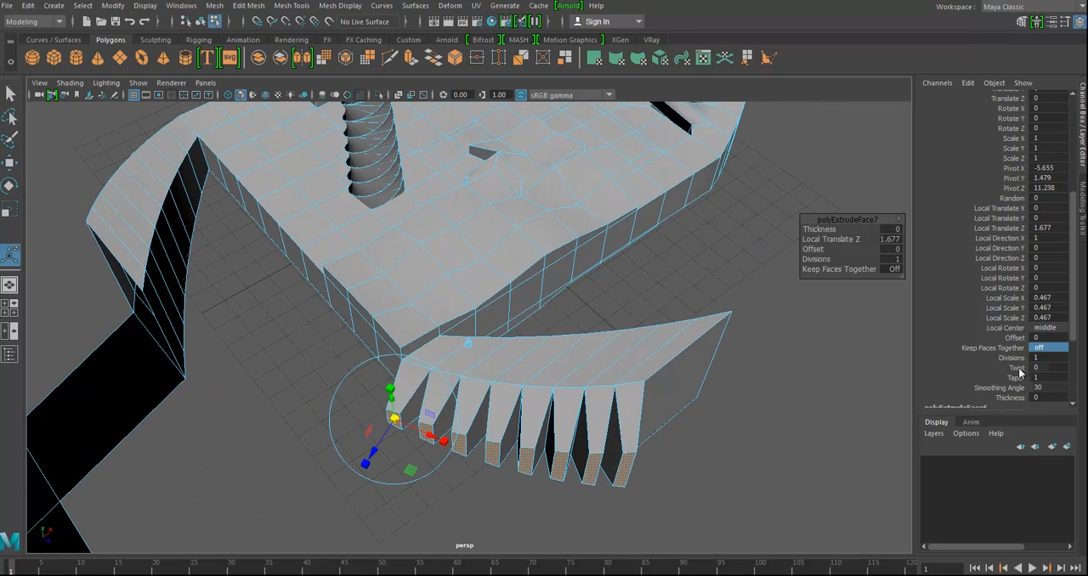
left_click(1018, 369)
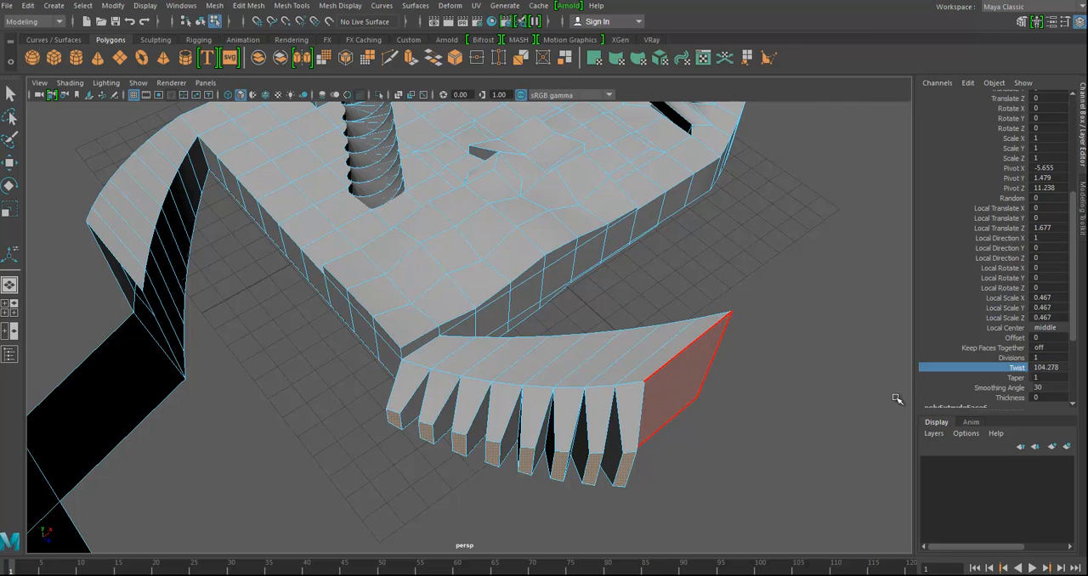
left_click(1012, 381)
middle_click_drag(654, 425, 672, 425)
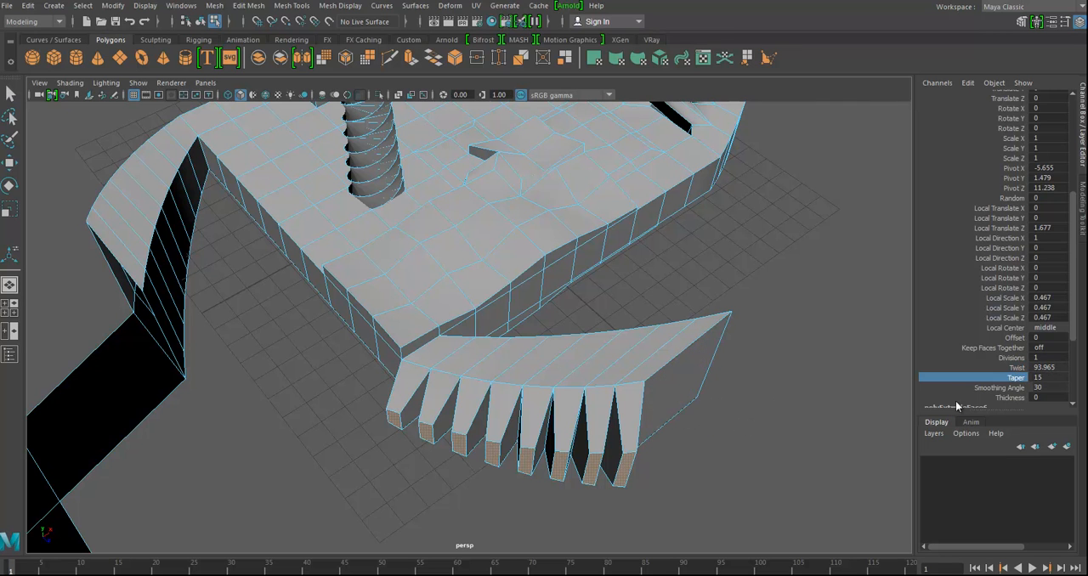
- Draw a winding S-shaped curve with the CV Curve Tool, starting beside the slab's side and running outward
left_click_drag(865, 407, 707, 418, "alt")
left_click_drag(380, 233, 213, 144, "alt")
left_click(66, 10)
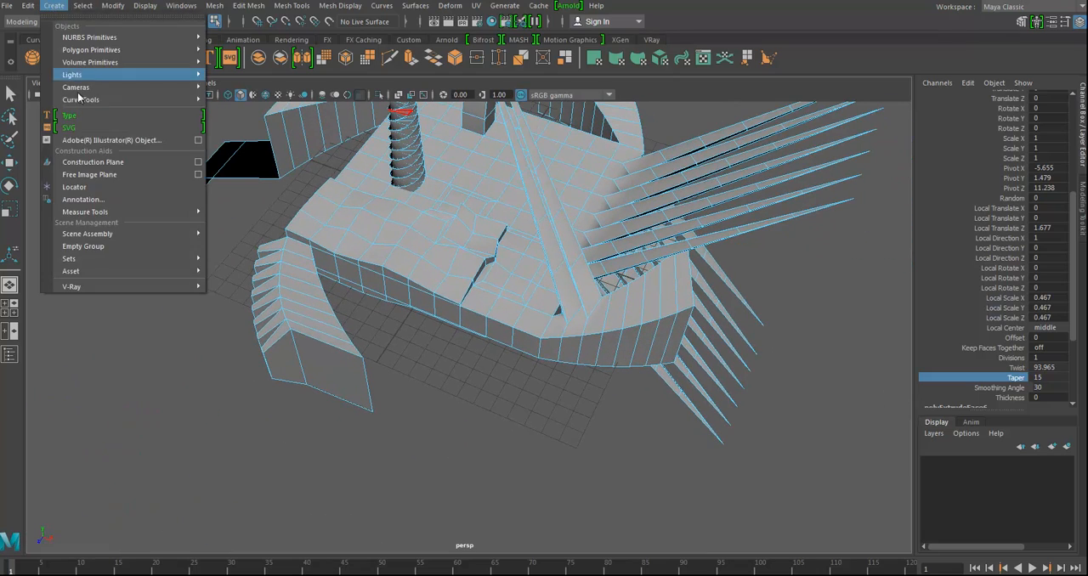
mouse_move(81, 103)
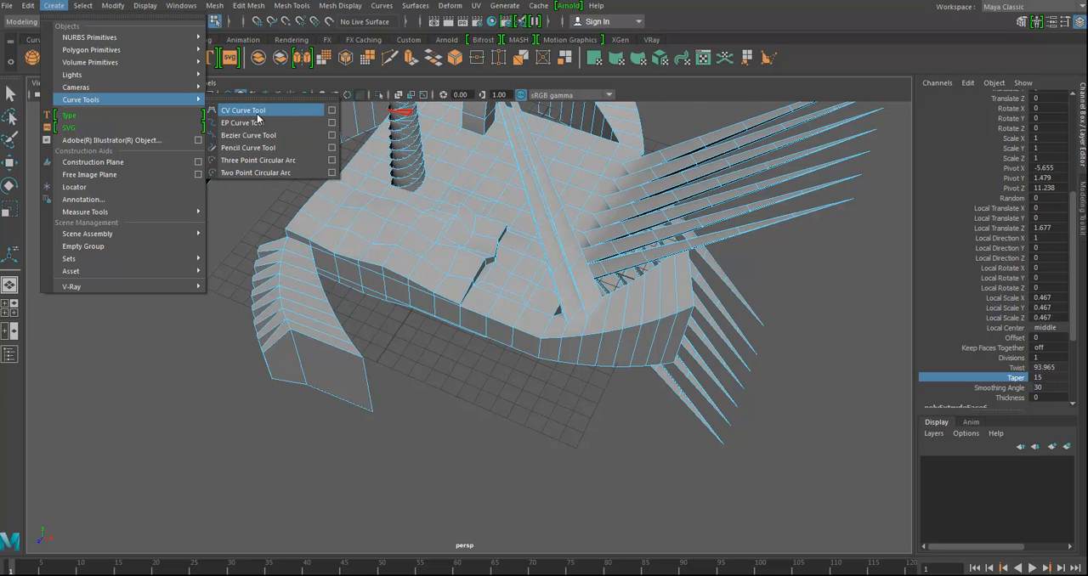
left_click(254, 117)
left_click_drag(614, 433, 488, 359, "alt")
left_click(489, 340)
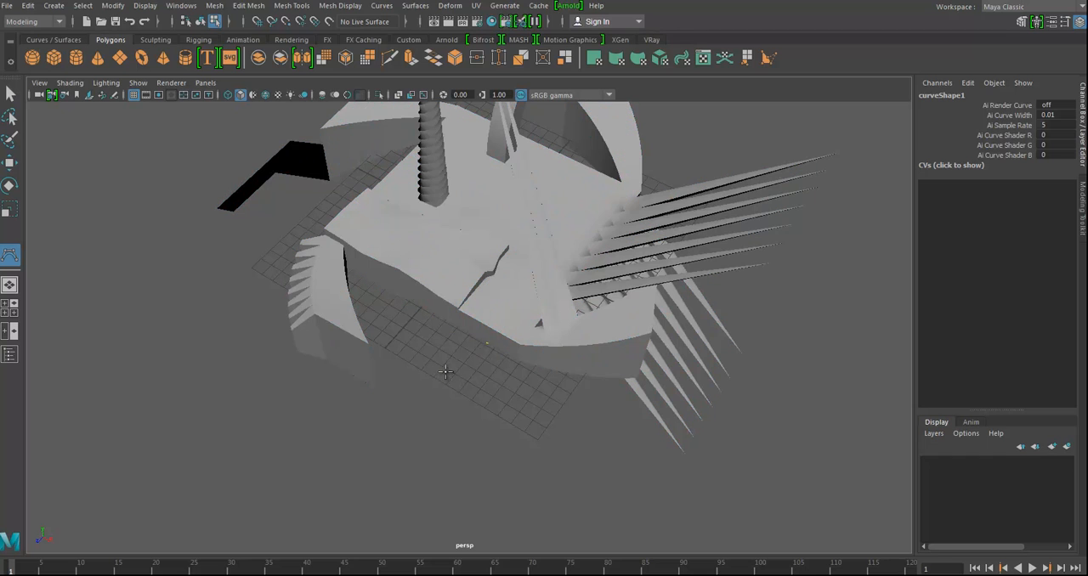
left_click(398, 454)
left_click(386, 521)
left_click_drag(397, 547, 411, 561)
left_click(458, 567)
left_click_drag(549, 503, 500, 493)
left_click(453, 471)
left_click(449, 429)
left_click(500, 446)
left_click(539, 486)
left_click(567, 510)
left_click(594, 554)
left_click(611, 517)
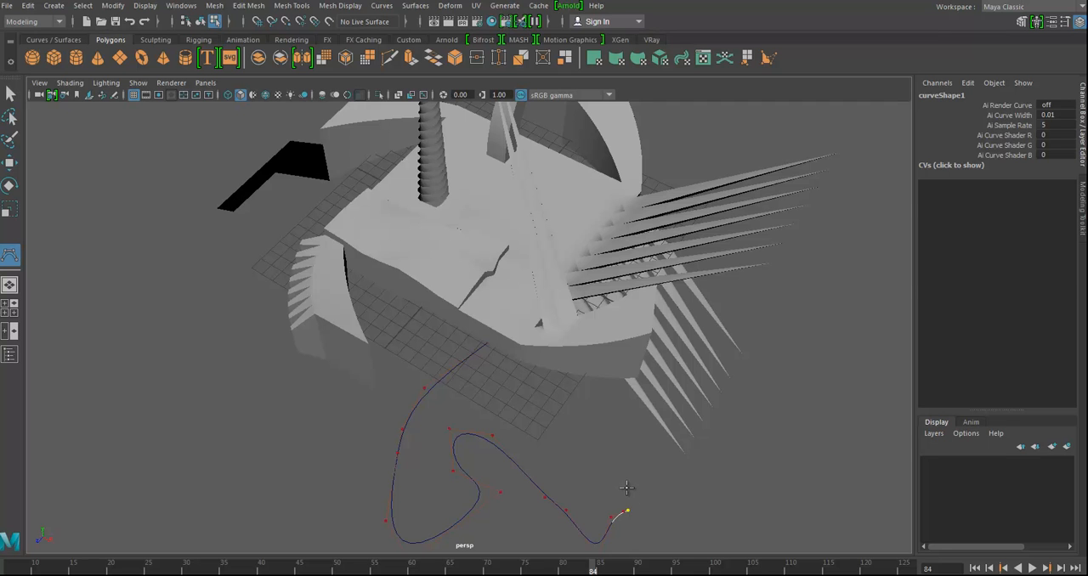
key("q")
- Move the curve toward the slab's side, to about Translate Y 0.621 and Translate Z 1.884
key("w")
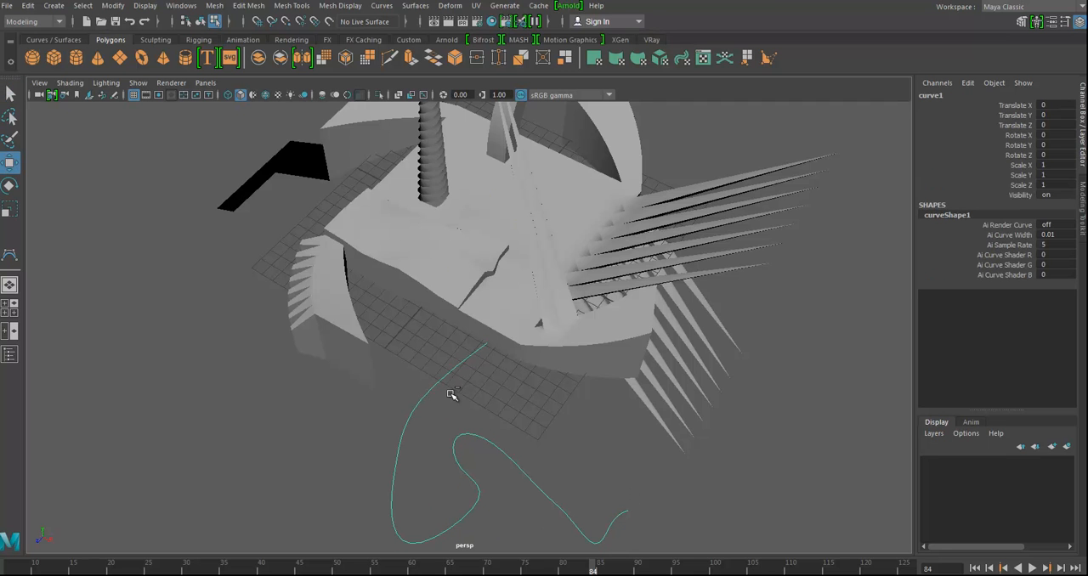
left_click_drag(451, 272, 473, 204)
right_click_drag(493, 326, 676, 368, "alt")
left_click_drag(553, 313, 508, 328, "alt")
- Switch the slab to face selection and select the side face nearest the curve's start
right_click(504, 282)
left_click(504, 317)
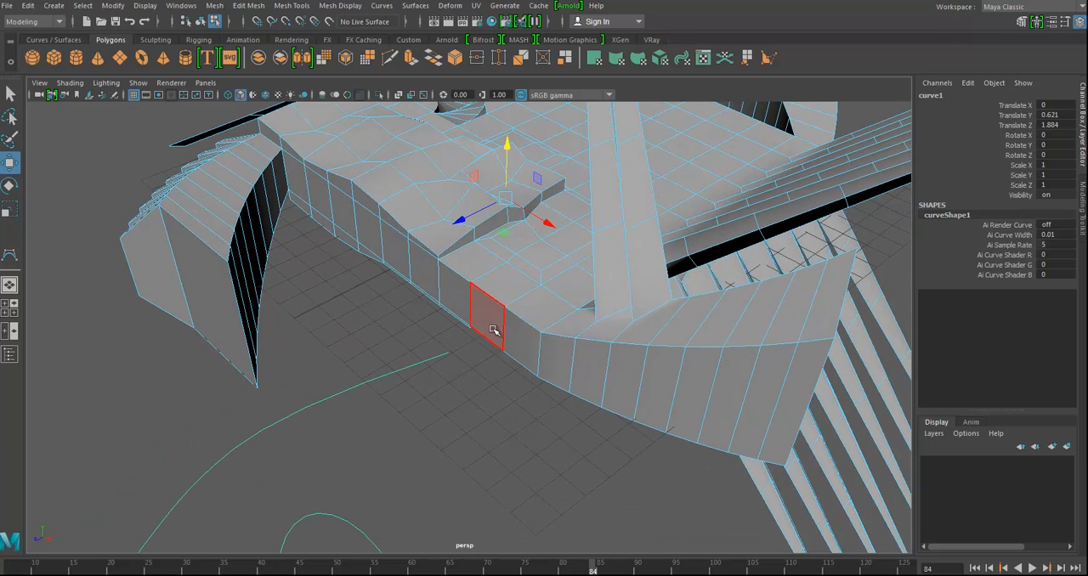
left_click(495, 328)
left_click_drag(559, 425, 372, 358, "alt")
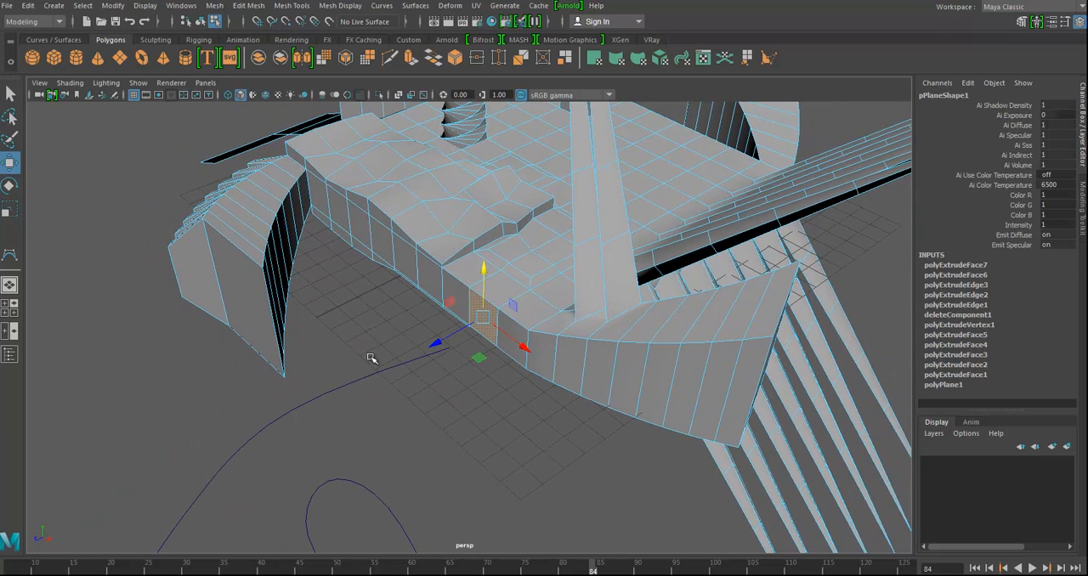
- Switch to object selection mode, restore the side face selection, and add the curve to it
left_click(199, 22)
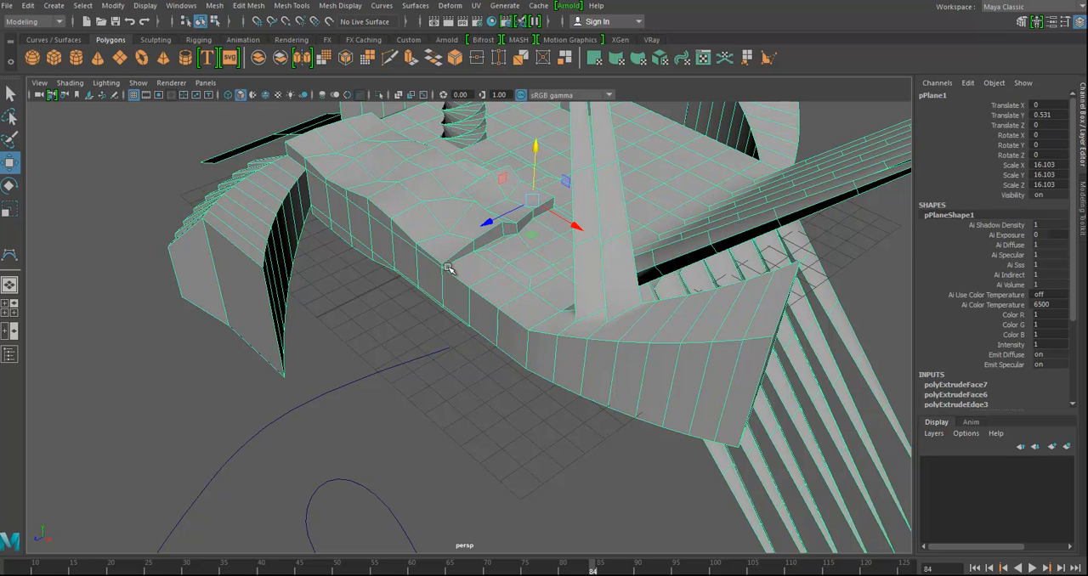
right_click_drag(508, 321, 503, 317)
left_click(482, 318)
key("ctrl+z")
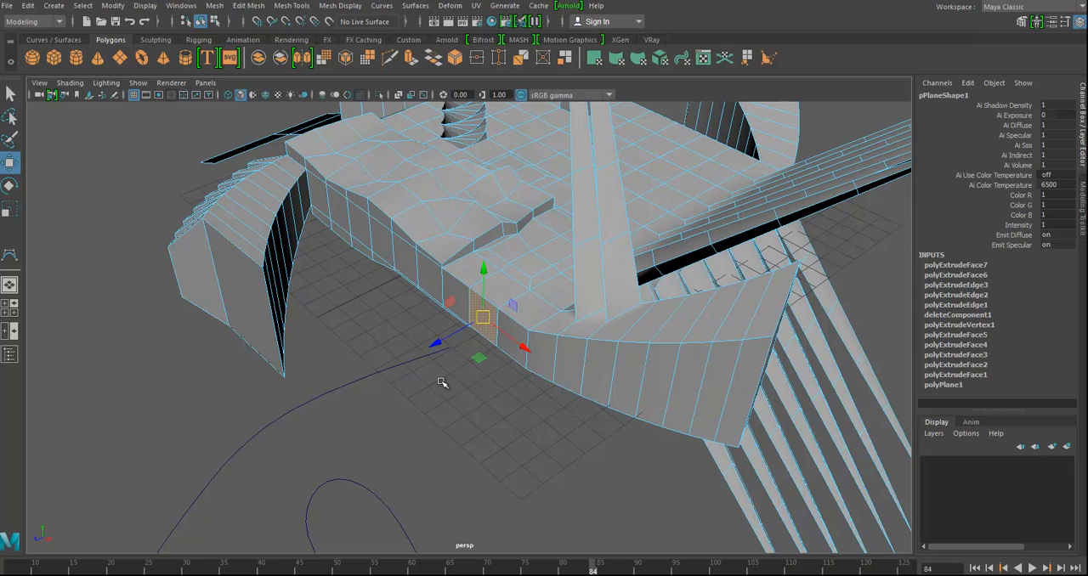
left_click_drag(394, 355, 578, 383)
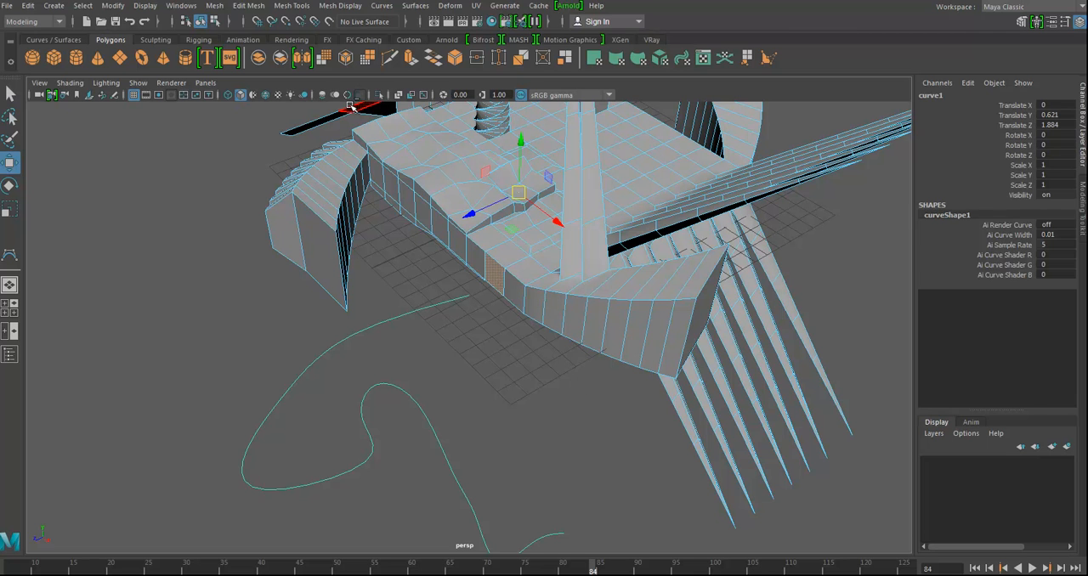
- Extrude the selected side face along the curve and set Divisions to 50
key("ctrl+e")
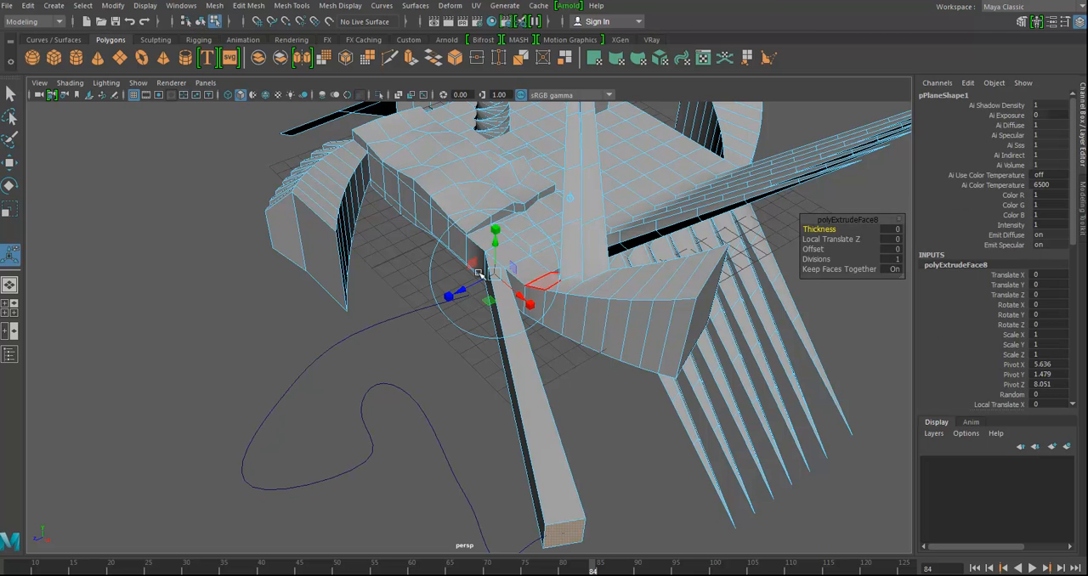
left_click_drag(530, 354, 549, 492, "alt")
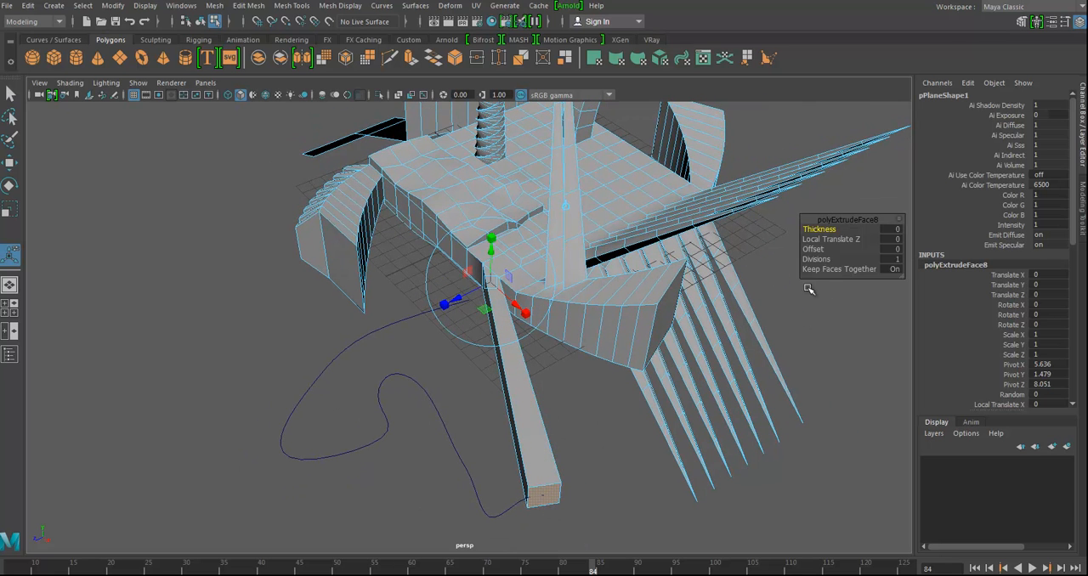
left_click_drag(815, 263, 1007, 262)
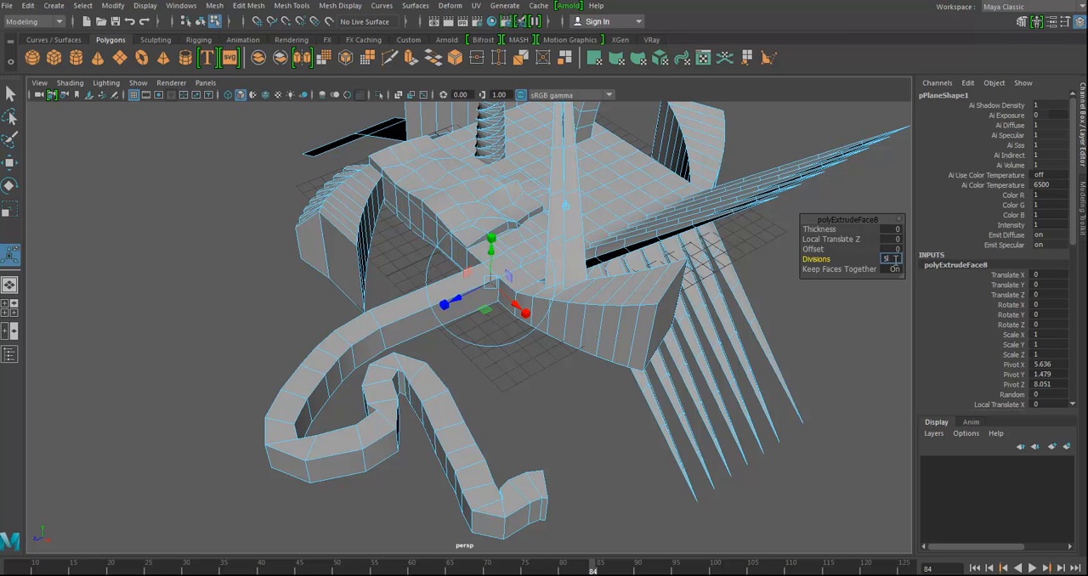
key("Return")
left_click_drag(515, 418, 527, 381, "alt")
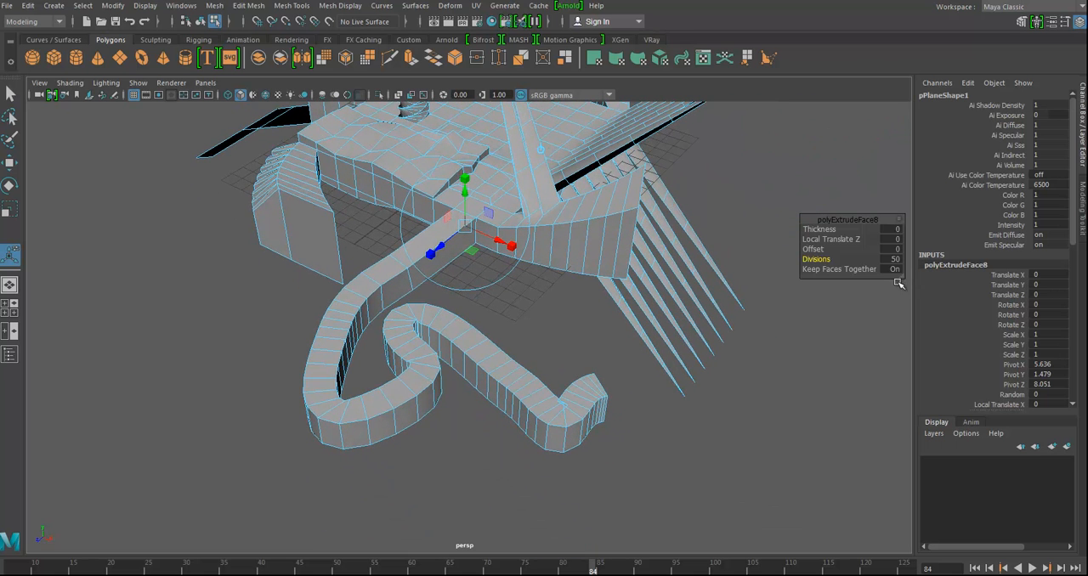
- Set the curve extrusion's Twist to 180 and its Taper to 0 so the tube narrows to a point
scroll(989, 402, "down", 10)
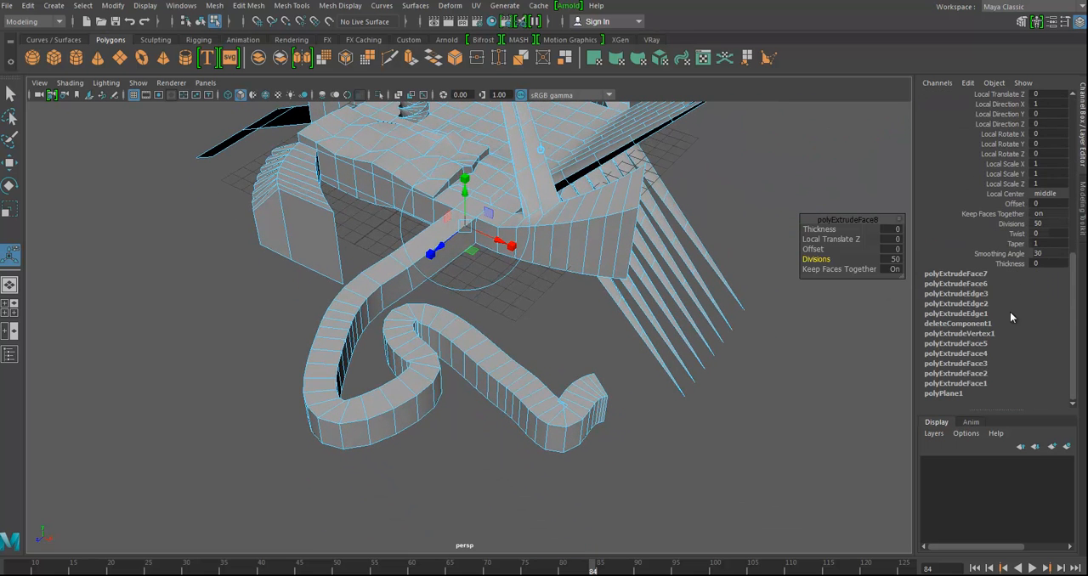
left_click(1021, 235)
middle_click_drag(805, 371, 903, 370)
left_click(1016, 244)
mouse_move(783, 366)
middle_mouse_down()
mouse_move(804, 366)
mouse_move(773, 368)
middle_mouse_up()
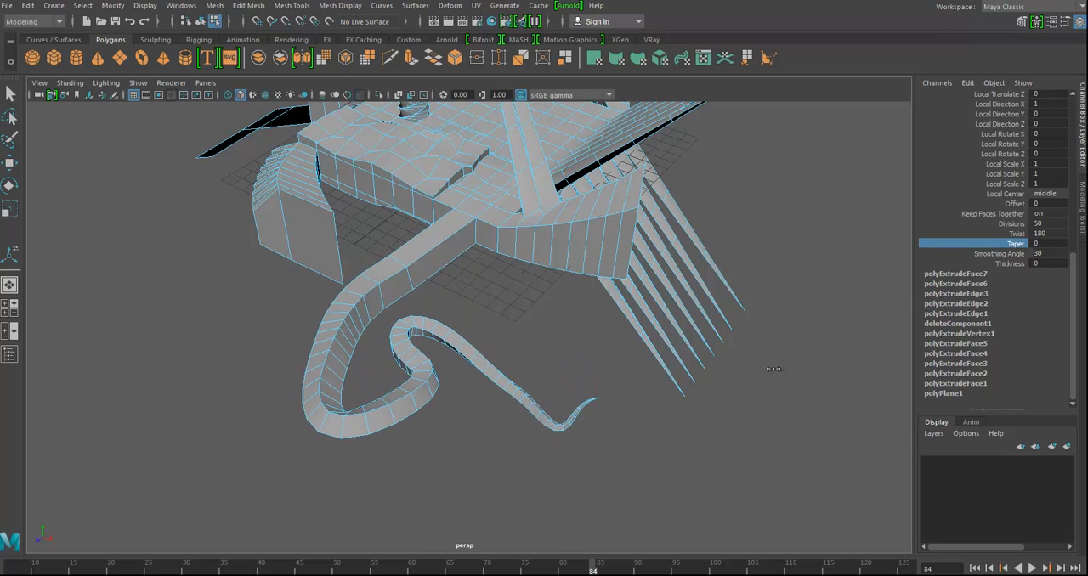
- Examine the tapered curve extrusion and the slab's other extrusions from several angles, with the model selected and deselected
left_click_drag(713, 418, 699, 435, "alt")
middle_click_drag(646, 387, 638, 444, "alt")
left_click_drag(624, 438, 774, 396, "alt")
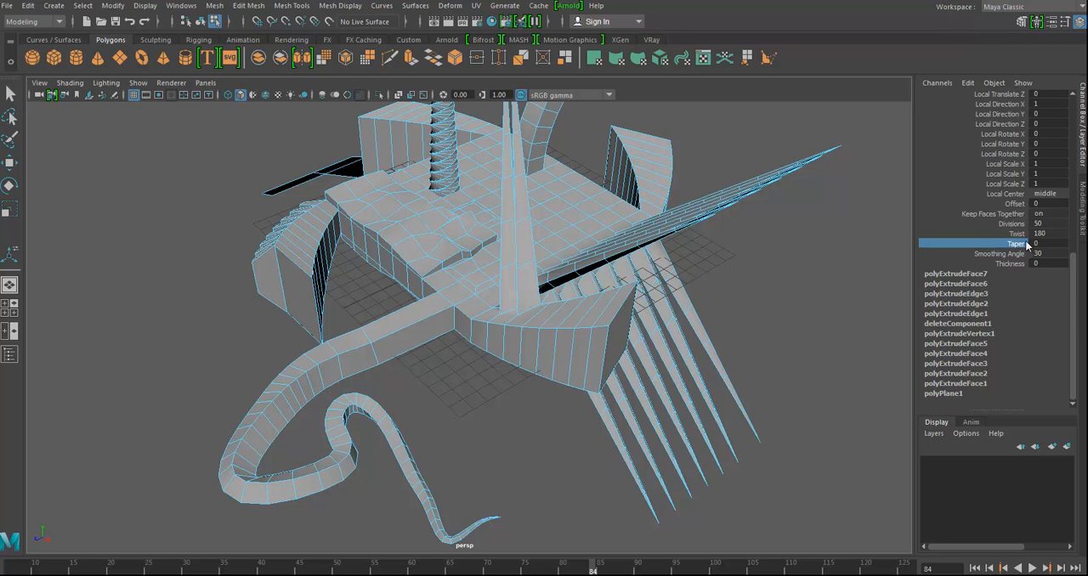
left_click_drag(692, 317, 770, 277, "alt")
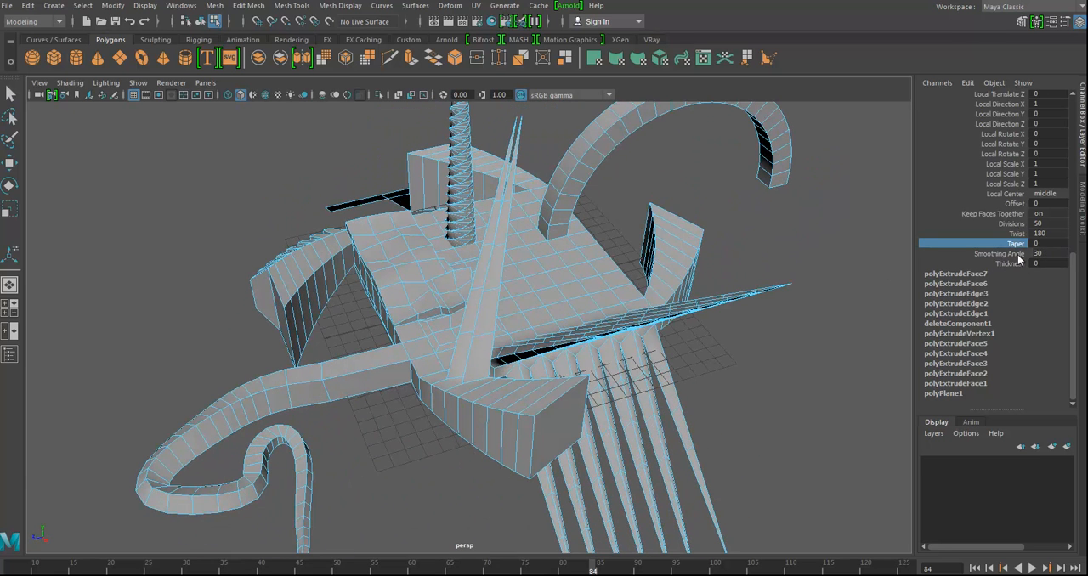
left_click_drag(601, 372, 595, 340, "alt")
right_click_drag(334, 282, 394, 265)
left_click(403, 418)
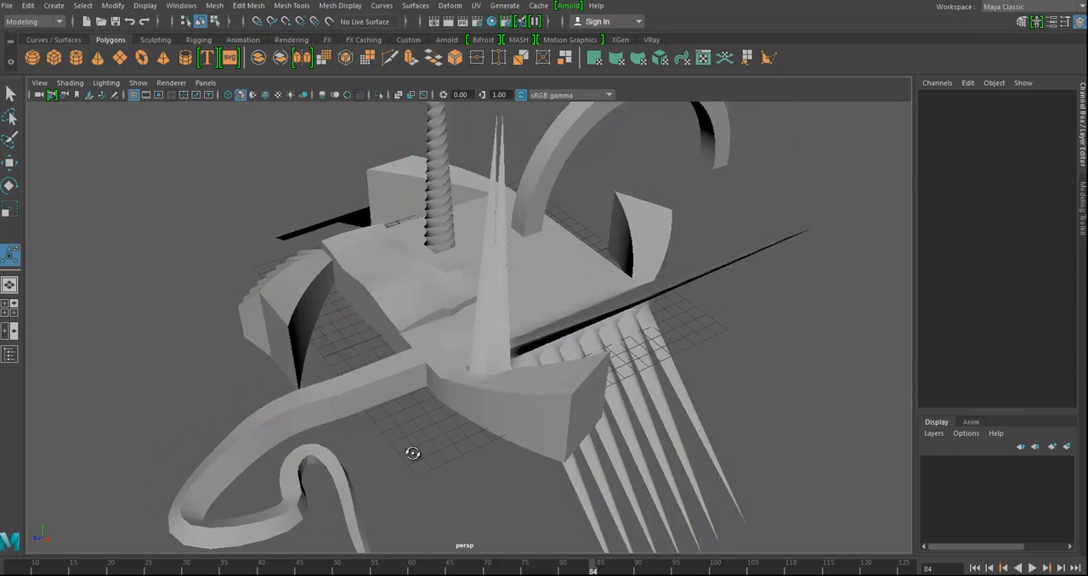
left_click_drag(417, 468, 417, 440, "alt")
- Reselect the slab model, raise the curve extrusion's Smoothing Angle to 180, and deselect the model to inspect its shading
left_click(391, 416)
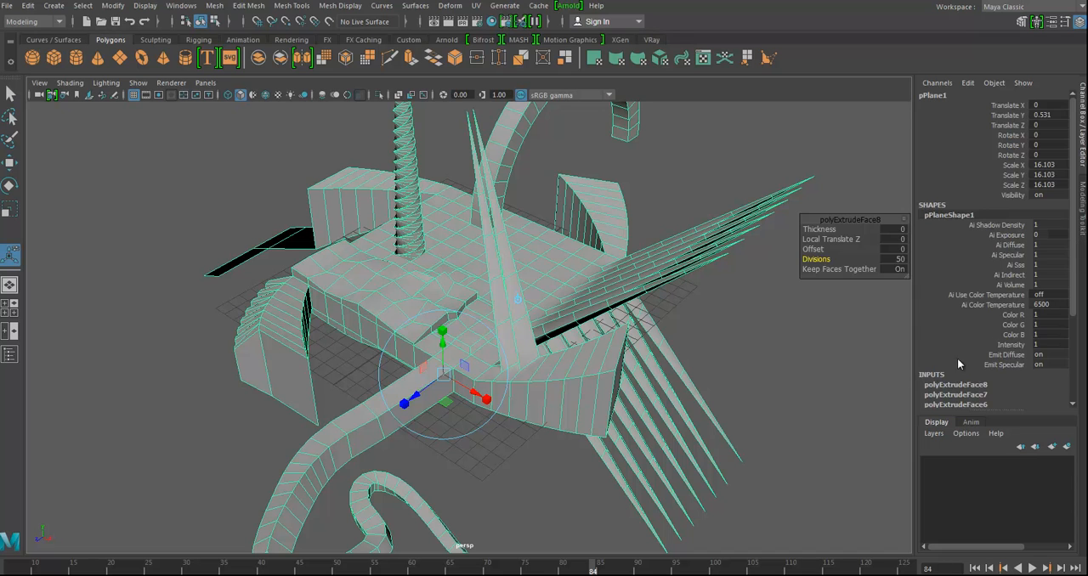
left_click(943, 385)
scroll(1042, 397, "down", 3)
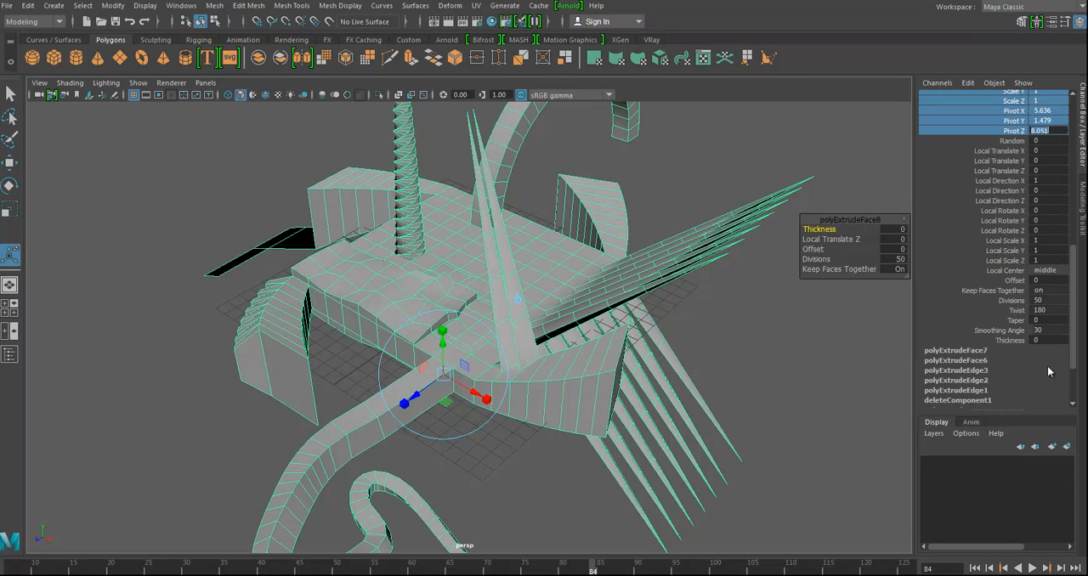
left_click(1016, 331)
middle_click_drag(831, 359, 807, 356)
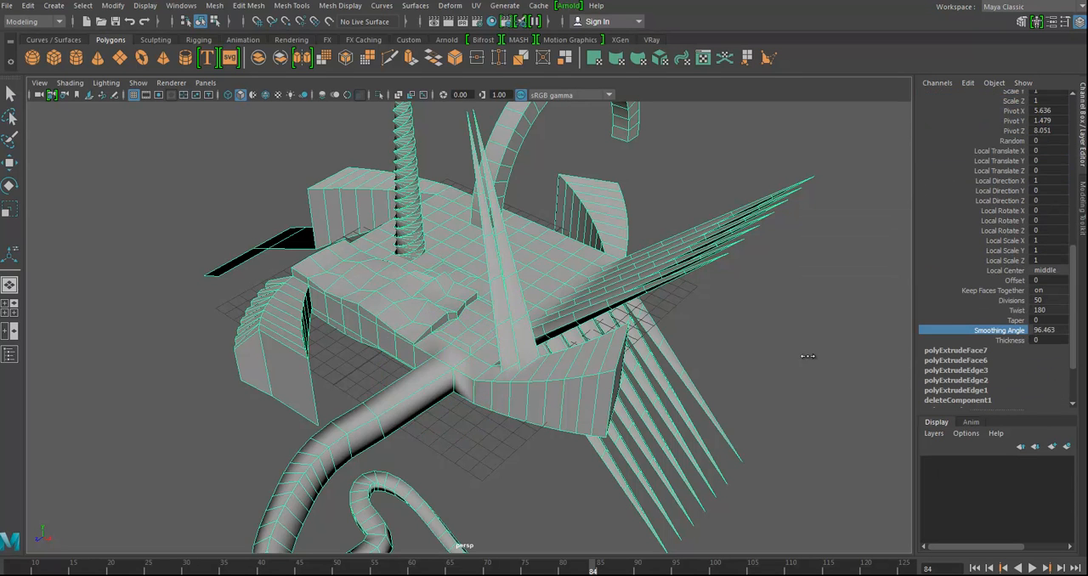
left_click(487, 466)
left_click_drag(465, 433, 350, 367, "alt")
left_click_drag(414, 507, 456, 483, "alt")
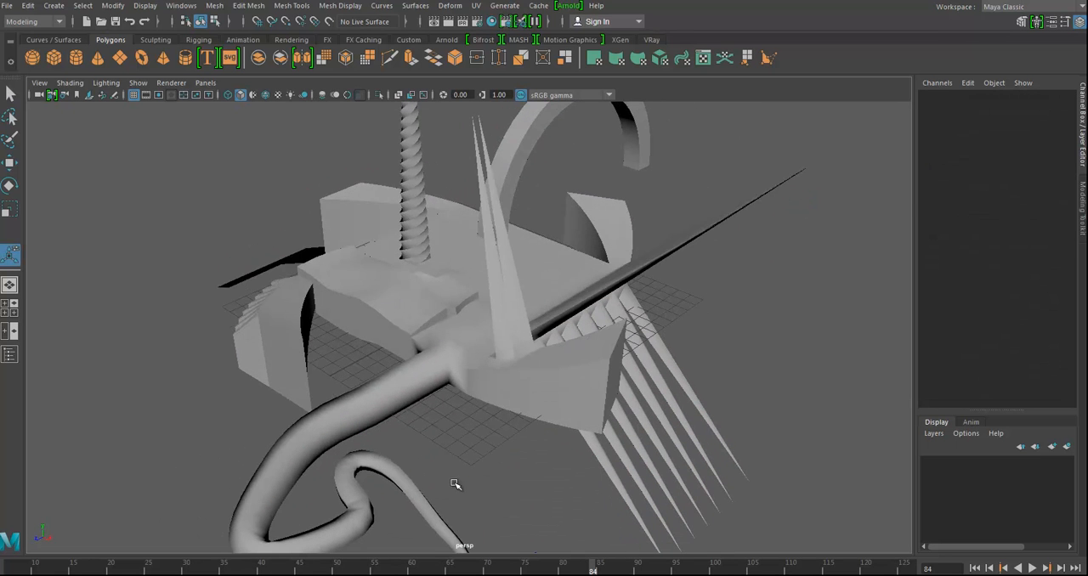
- Reselect the slab model and bring up the curve extrusion's attributes through Smoothing Angle and Thickness
left_click(612, 295)
scroll(1045, 294, "down", 2)
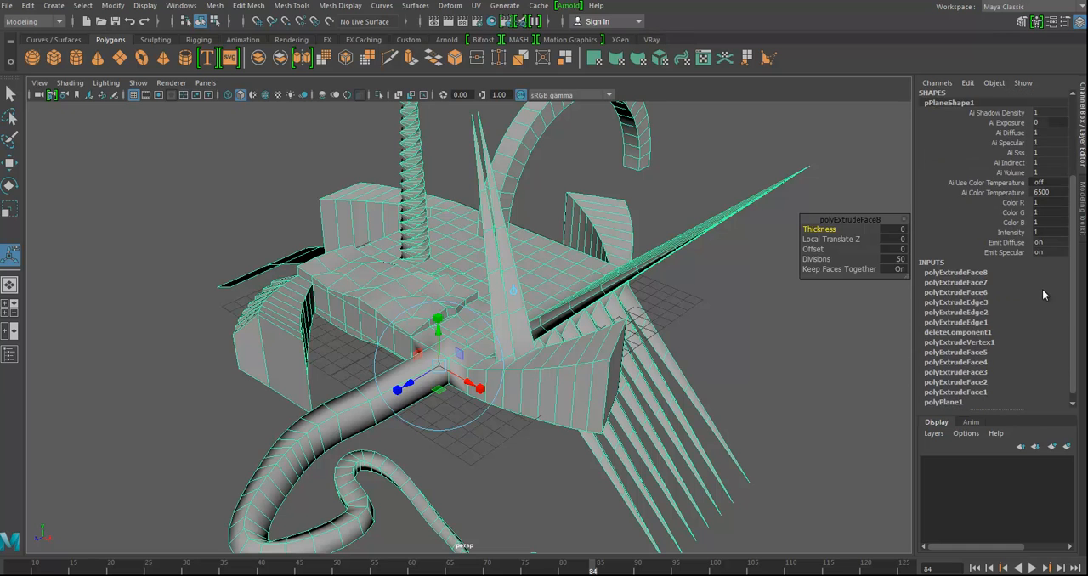
left_click(963, 274)
scroll(1020, 281, "down", 3)
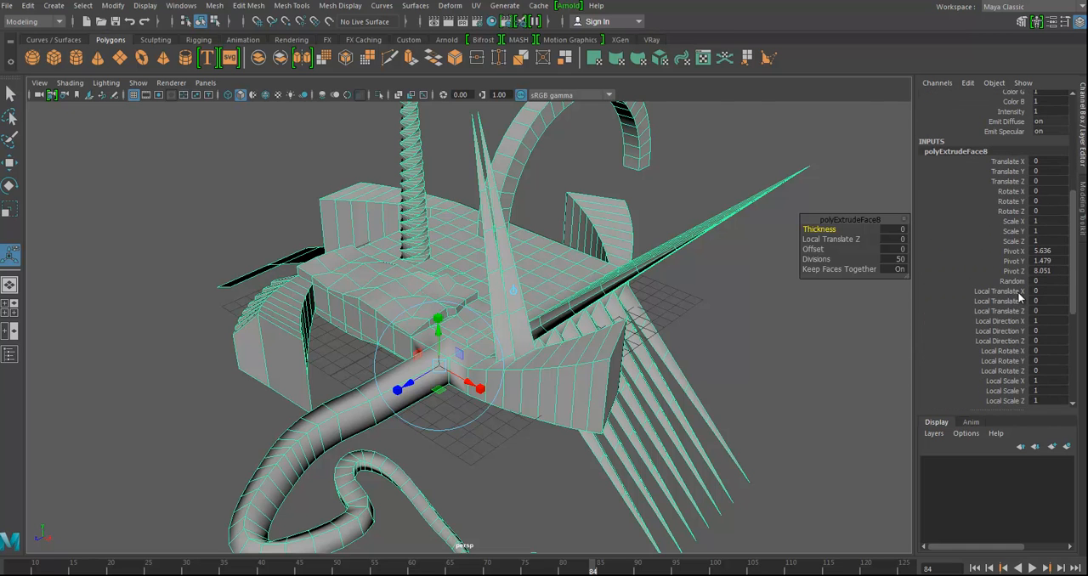
scroll(1013, 293, "down", 2)
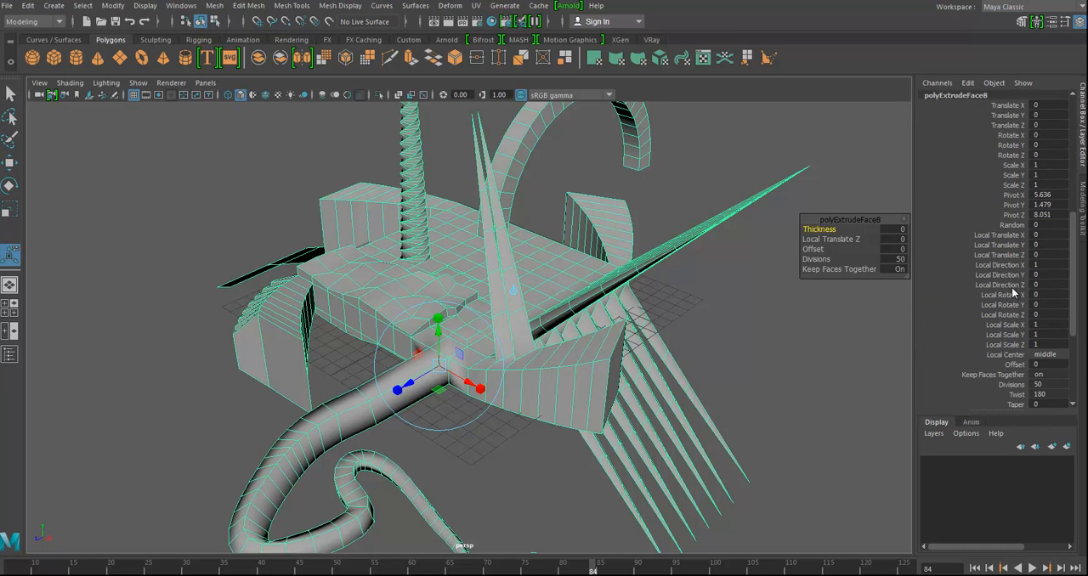
scroll(1025, 285, "down", 3)
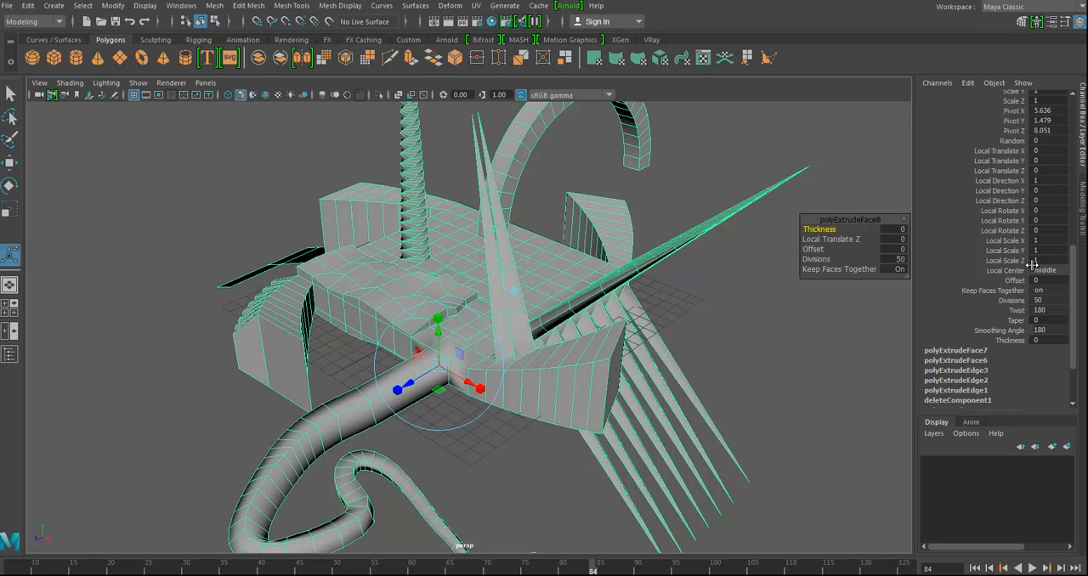